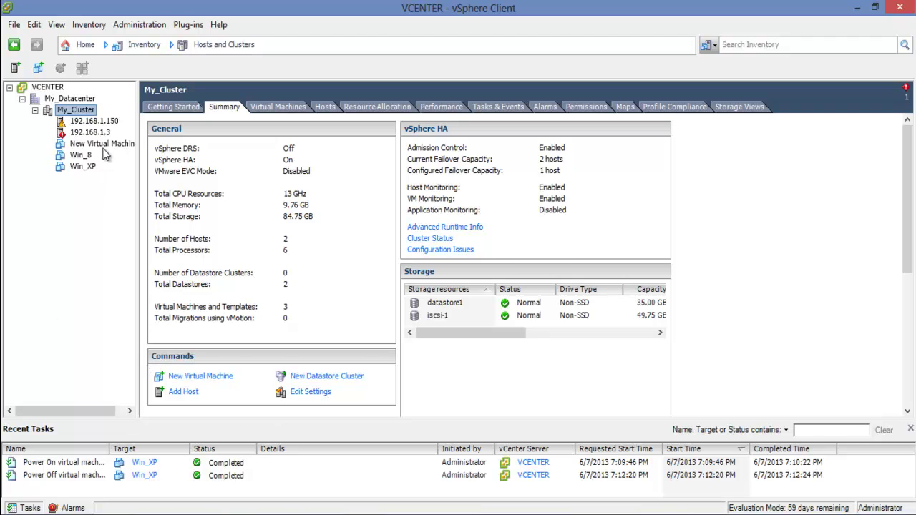
Step: Compare the summary pages of hosts 192.168.1.150 and 192.168.1.3, checking their processor type and vMotion status
click(94, 123)
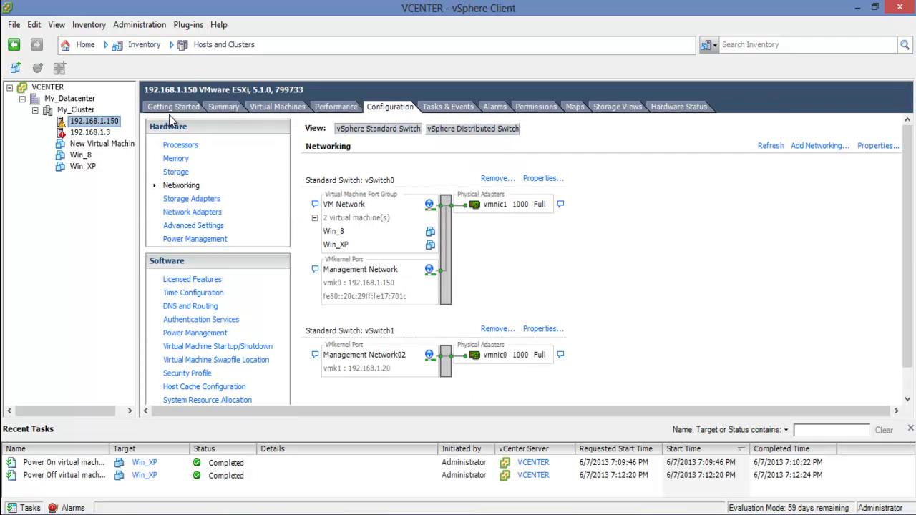
click(223, 107)
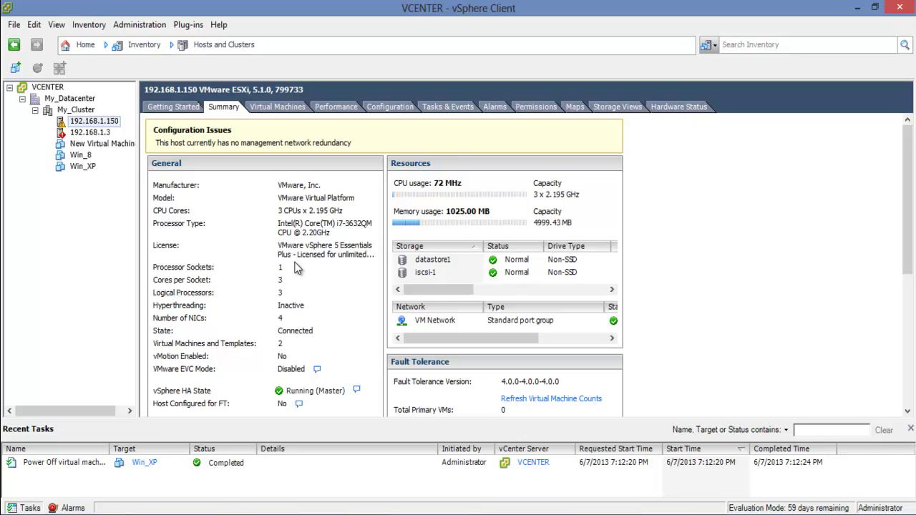
click(100, 133)
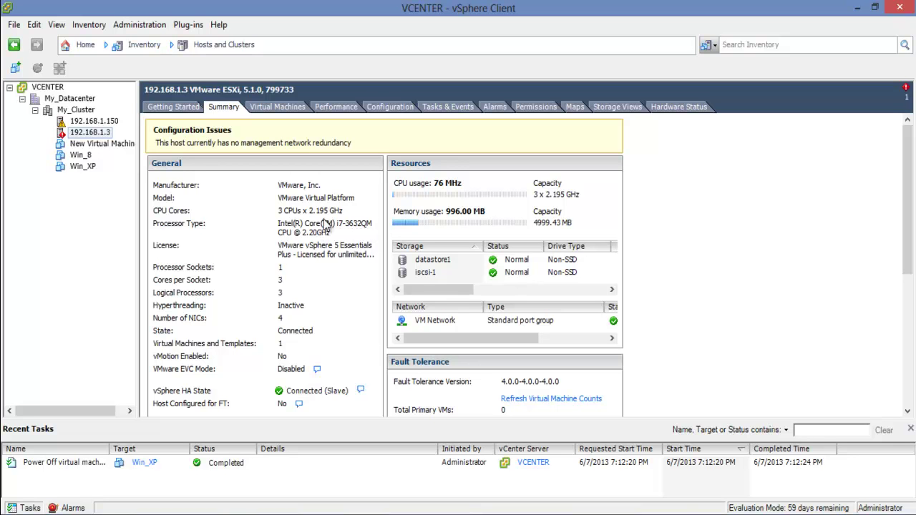
click(107, 122)
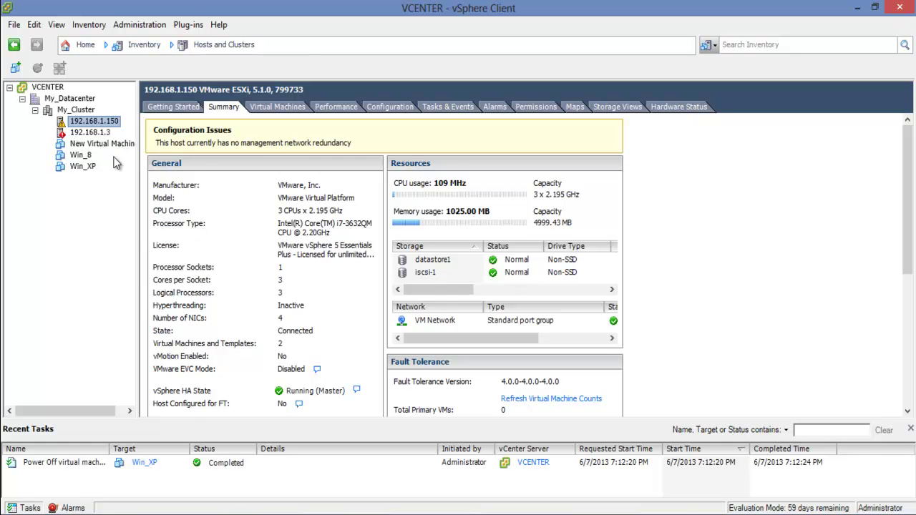
click(100, 133)
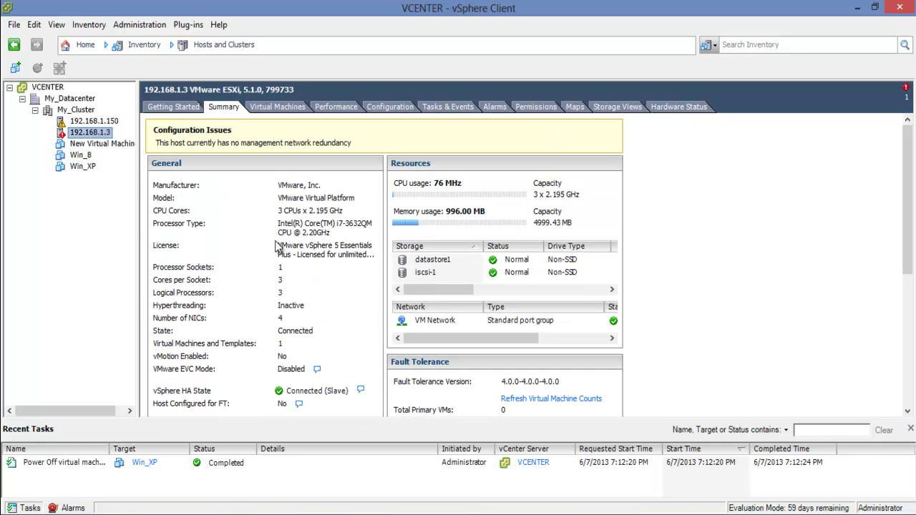
Step: Enable vMotion on the Management Network port of vSwitch0 on host 192.168.1.150, accepting the change to the iSCSI-bound port group
click(94, 122)
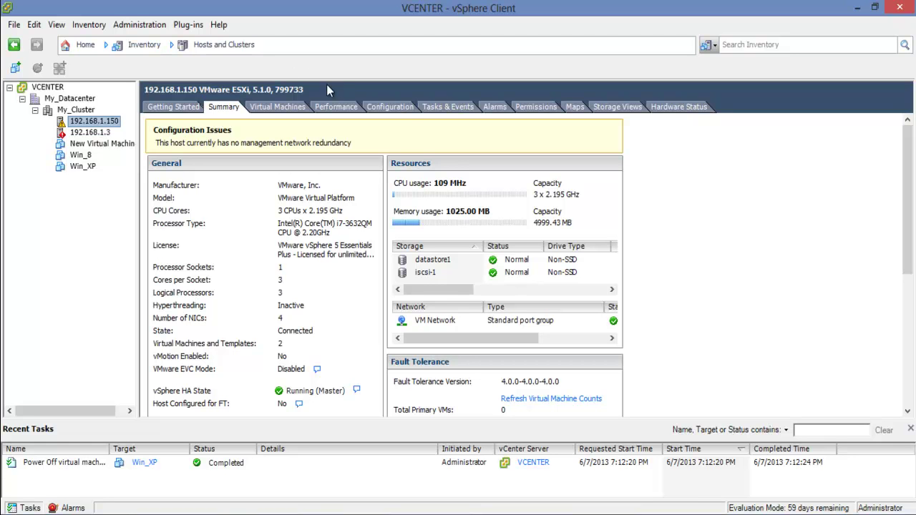
click(402, 111)
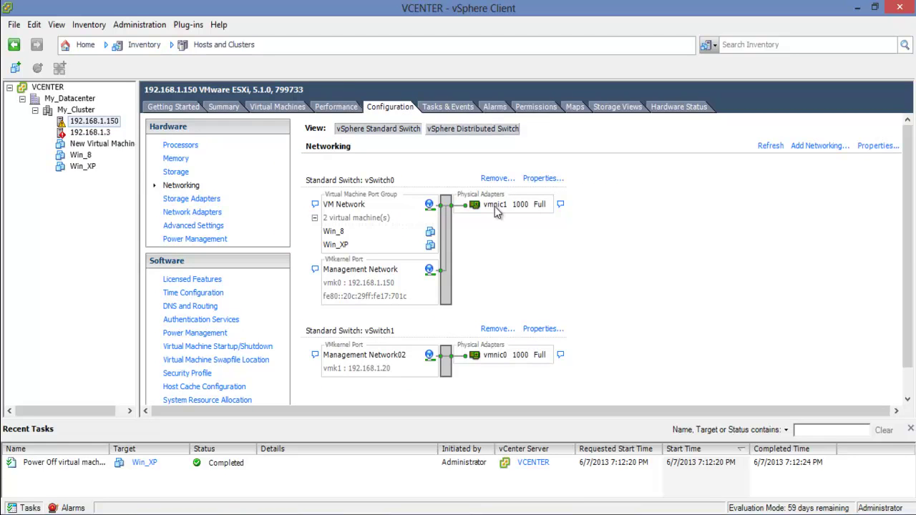
click(542, 178)
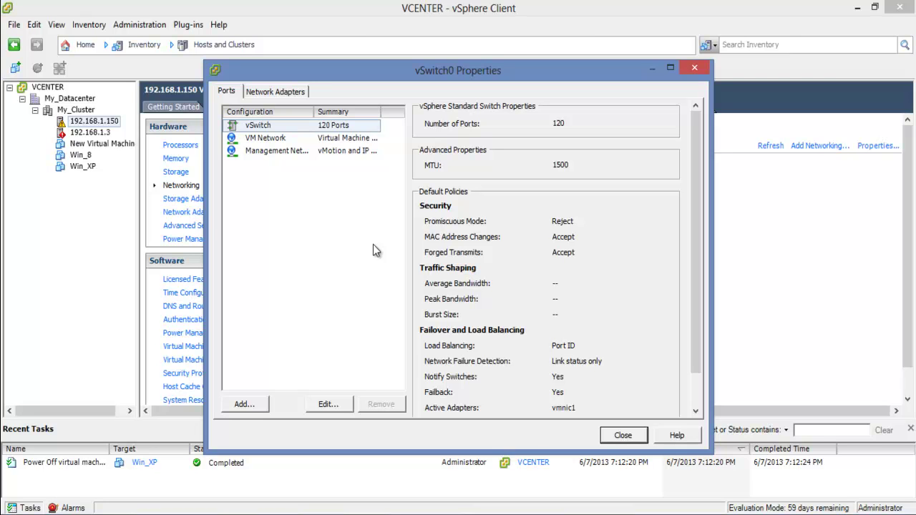
click(275, 139)
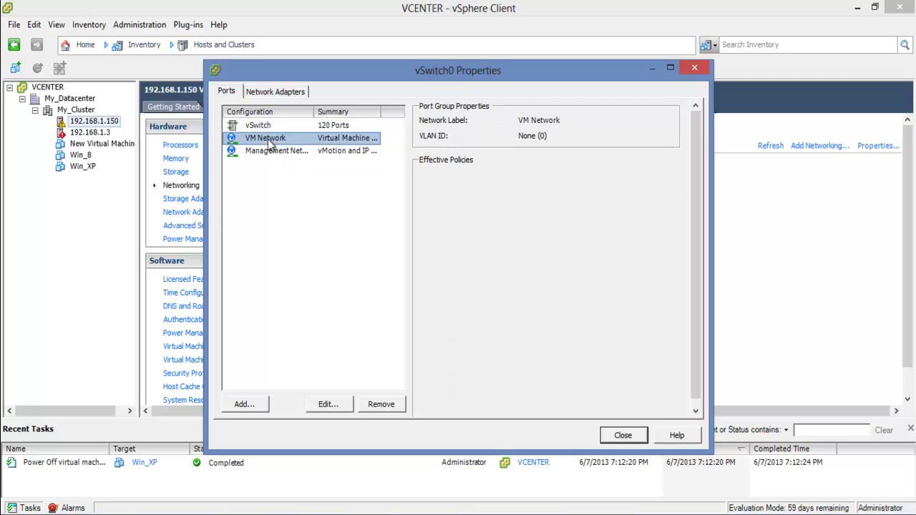
click(315, 153)
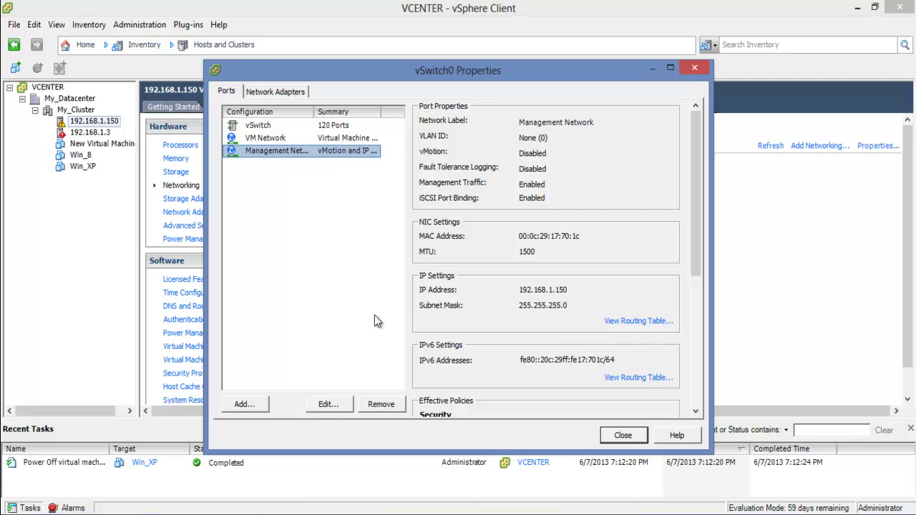
click(342, 401)
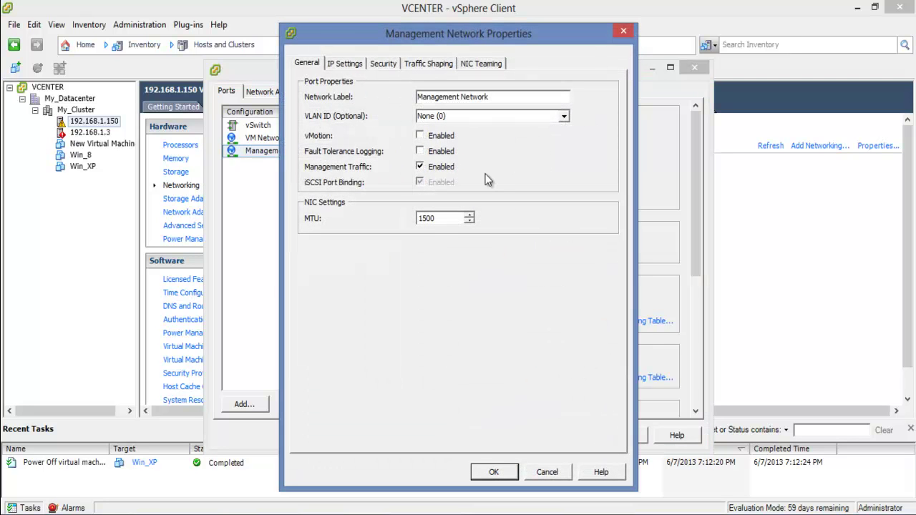
click(420, 136)
click(507, 473)
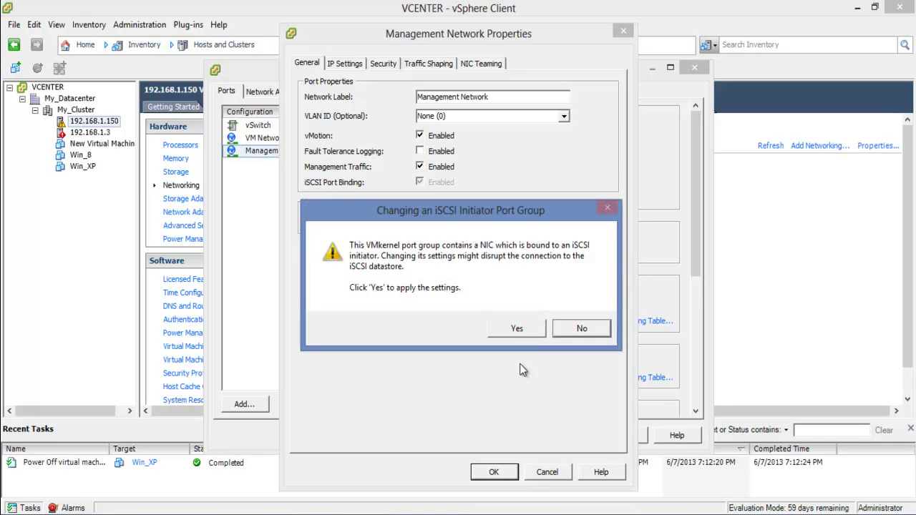
click(519, 329)
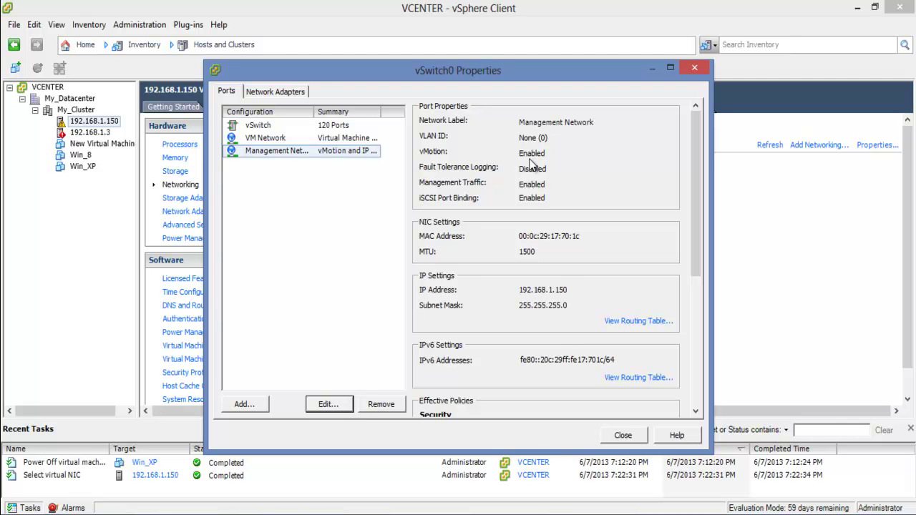
click(620, 436)
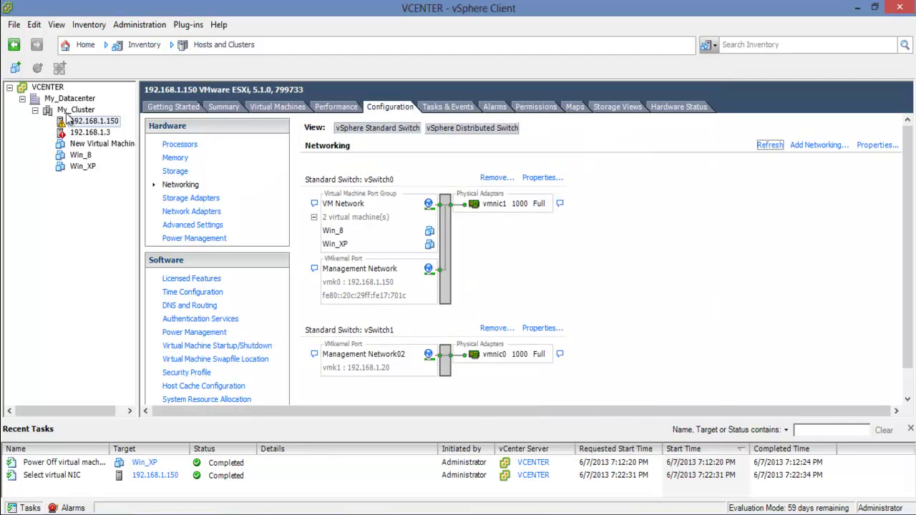
Step: Enable vMotion on the Management Network port of vSwitch0 on host 192.168.1.3
click(84, 132)
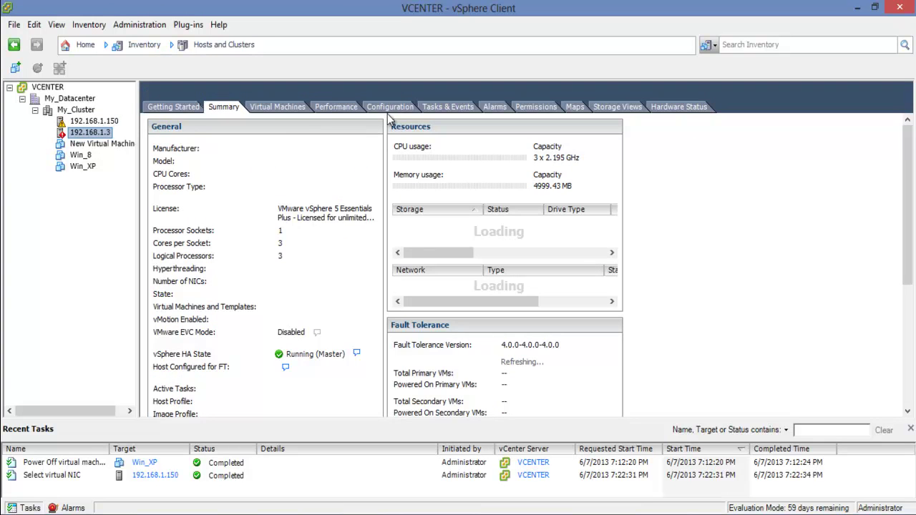
click(398, 105)
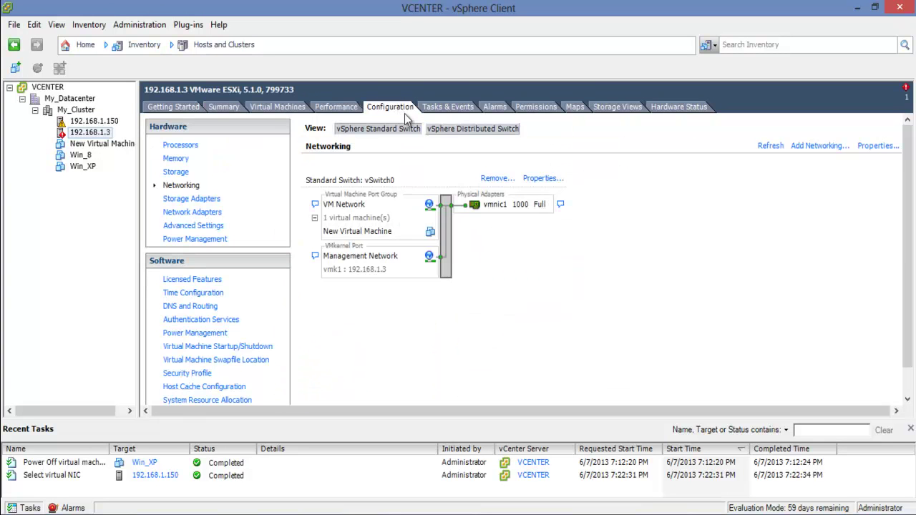
click(543, 179)
click(264, 153)
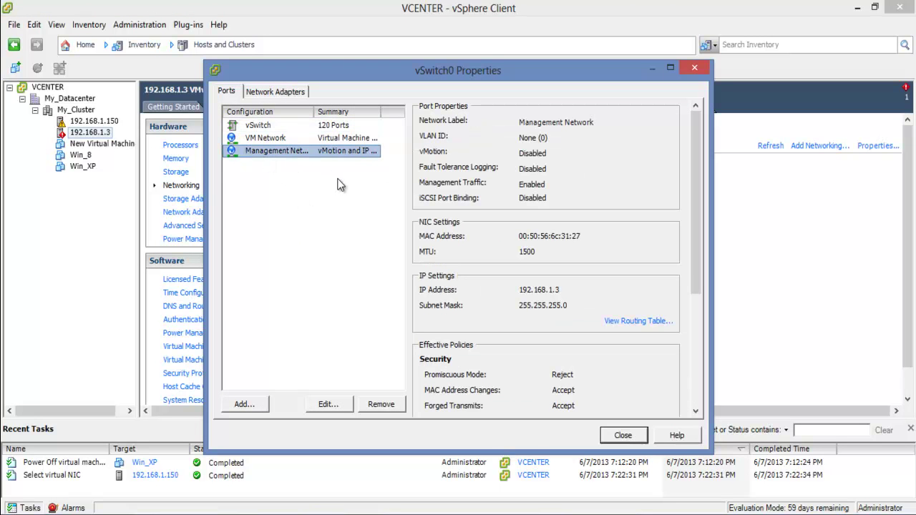
click(336, 405)
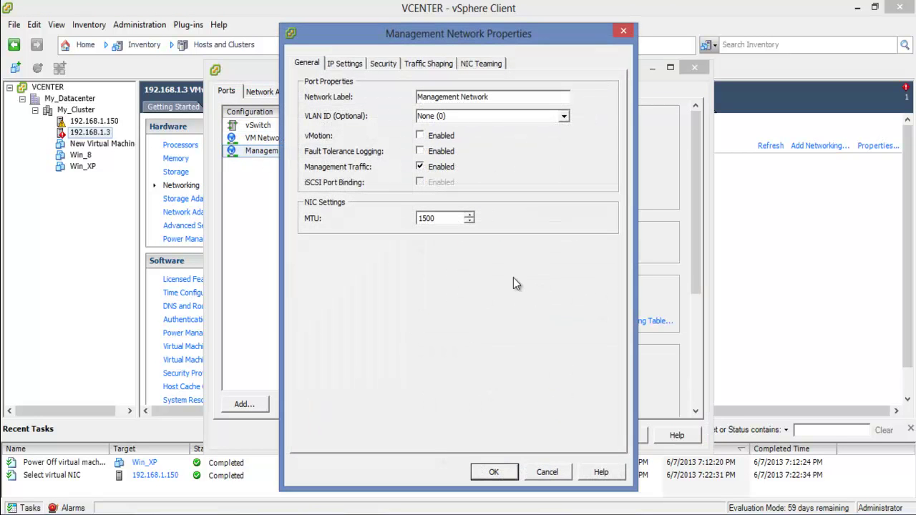
click(419, 136)
click(502, 477)
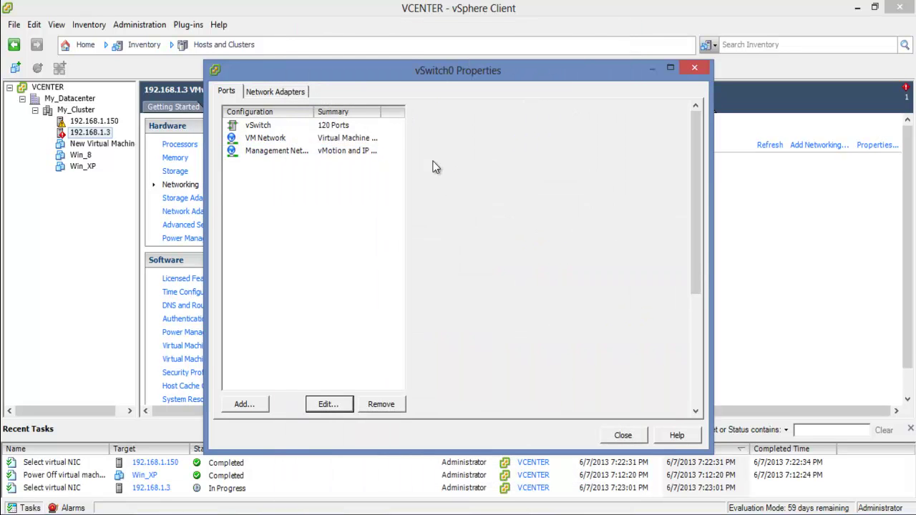
click(622, 436)
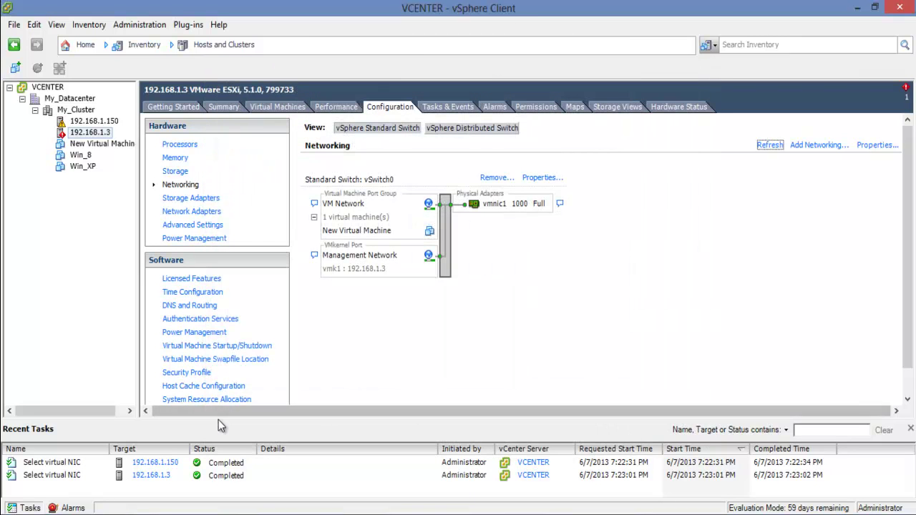
click(32, 508)
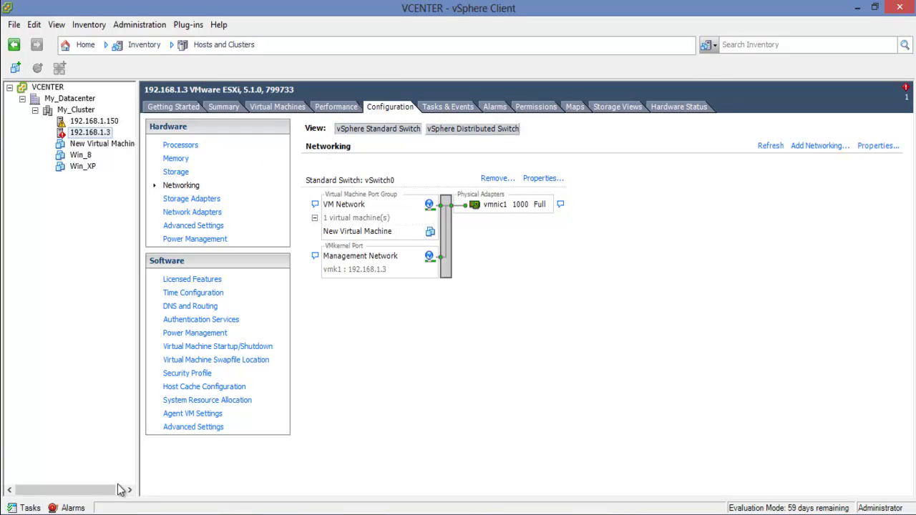
click(30, 507)
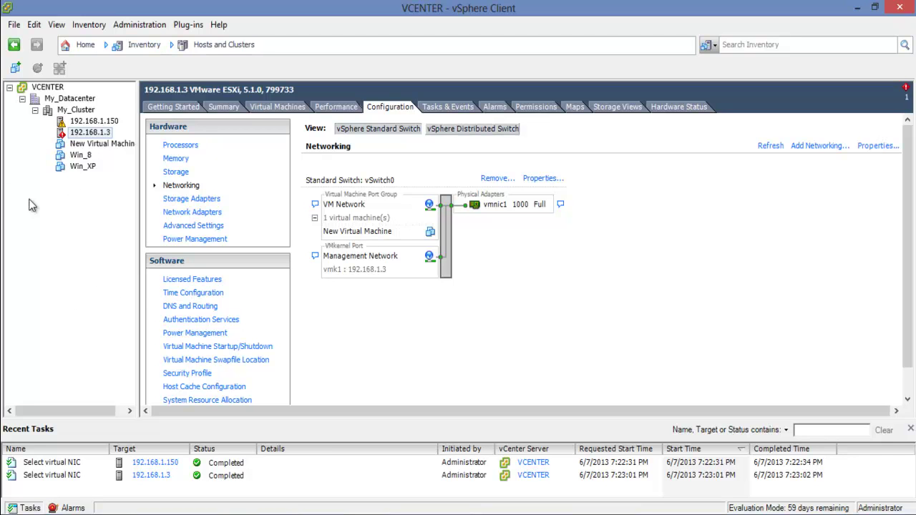
Step: In the My_Cluster settings, try enabling EVC for AMD hosts with the AMD Opteron Generation 1 mode
right_click(74, 111)
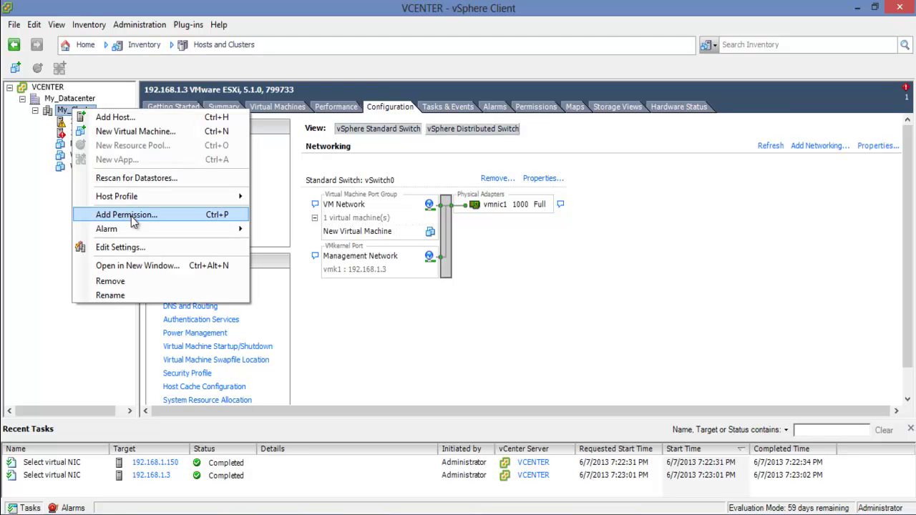
click(163, 248)
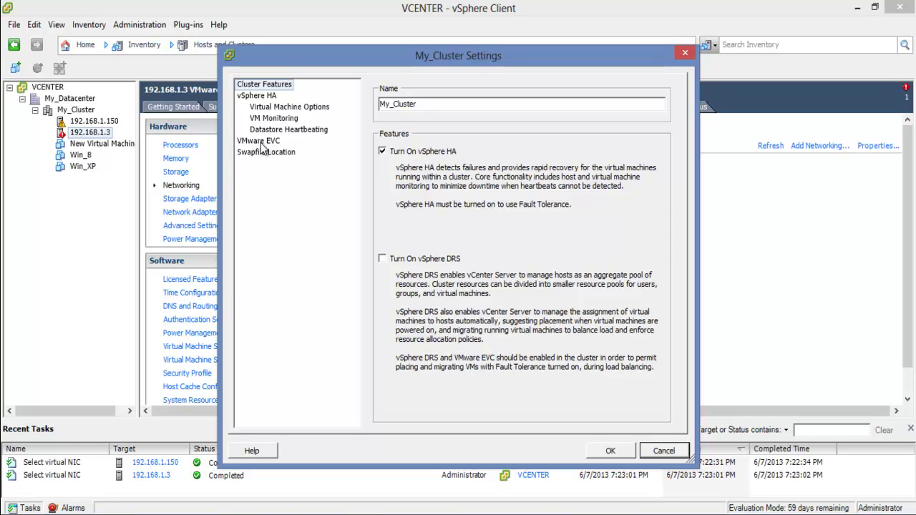
click(280, 143)
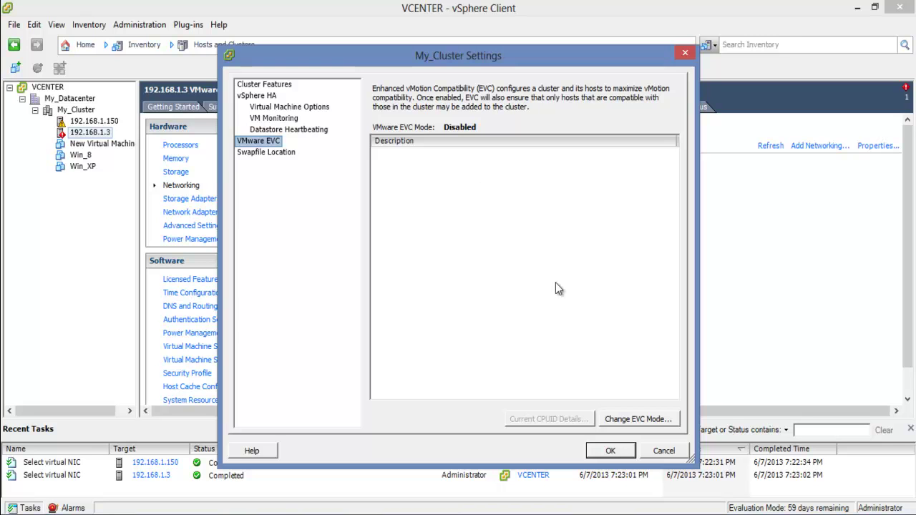
click(639, 421)
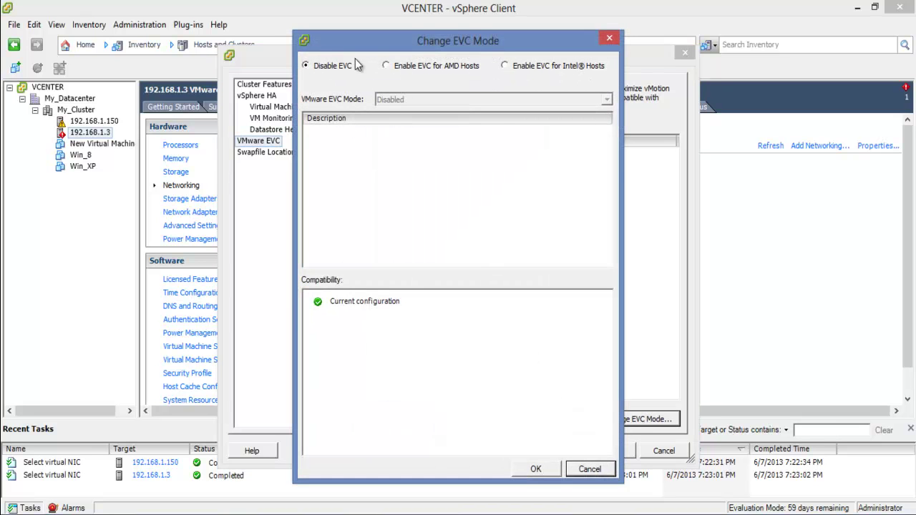
click(435, 67)
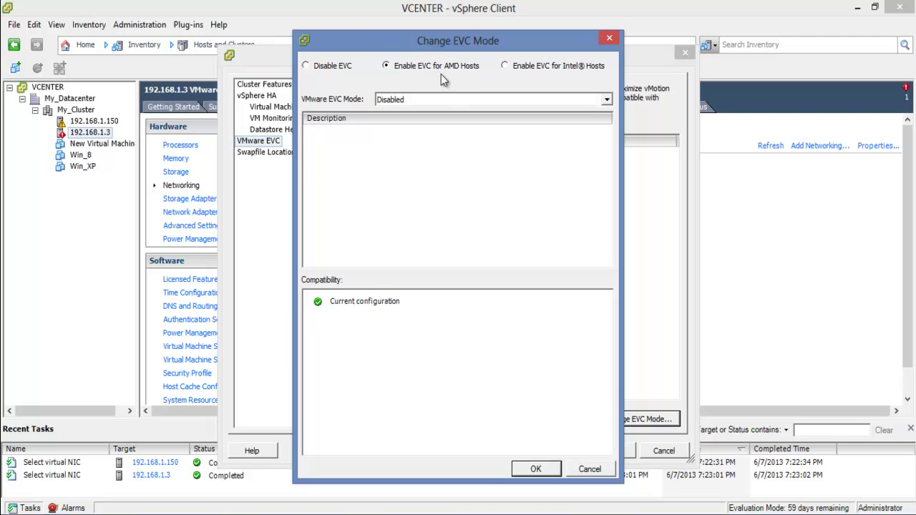
click(605, 100)
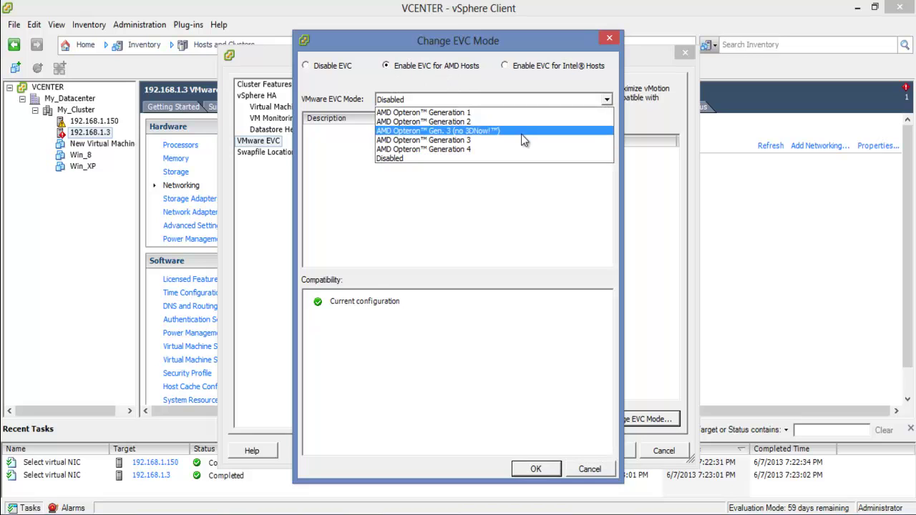
click(472, 113)
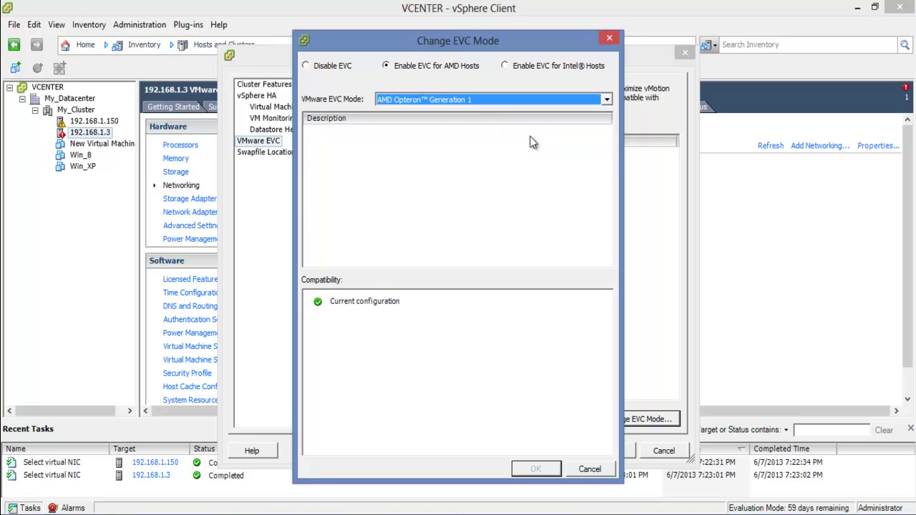
Step: Try the Intel "Nehalem" Generation EVC mode, switch back to Disable EVC, and leave the My_Cluster settings without saving
click(523, 67)
click(596, 99)
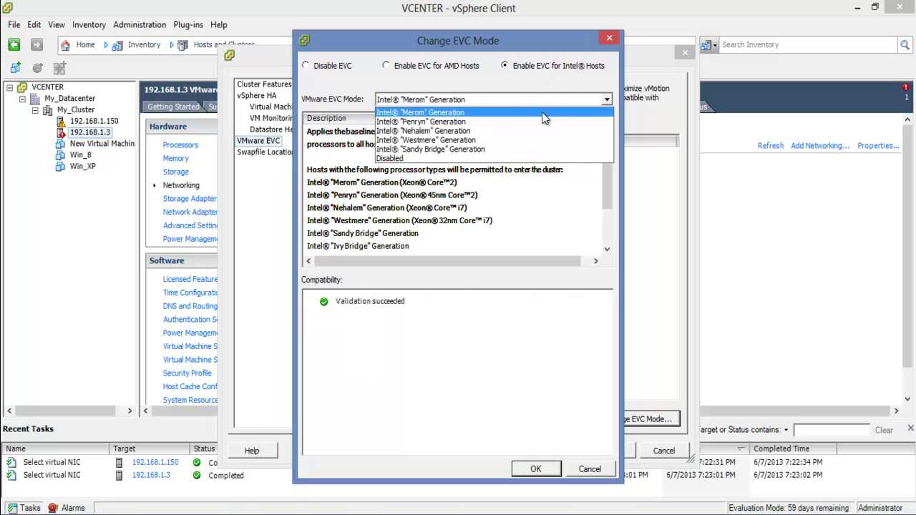
click(502, 129)
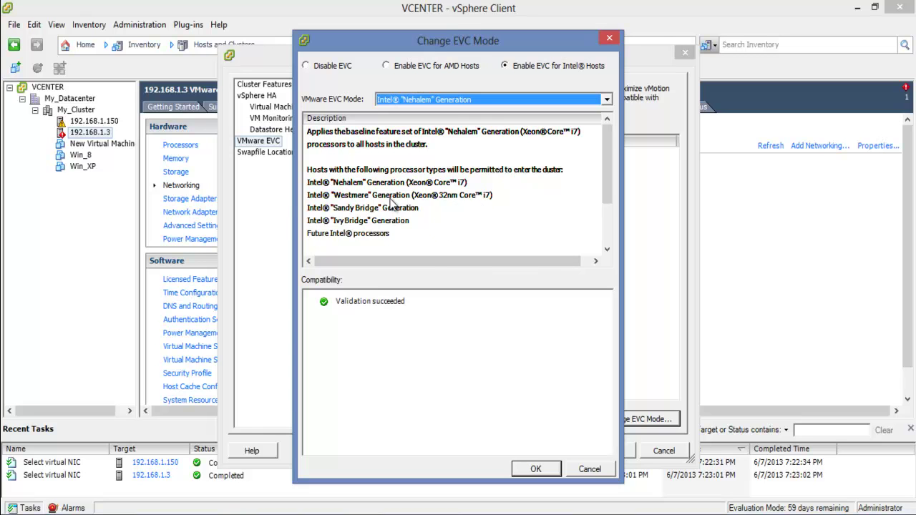
click(333, 66)
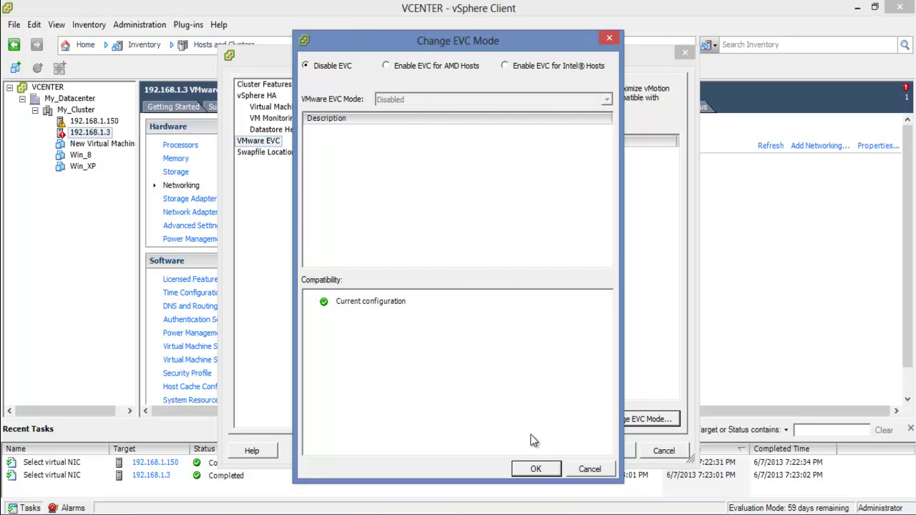
click(536, 469)
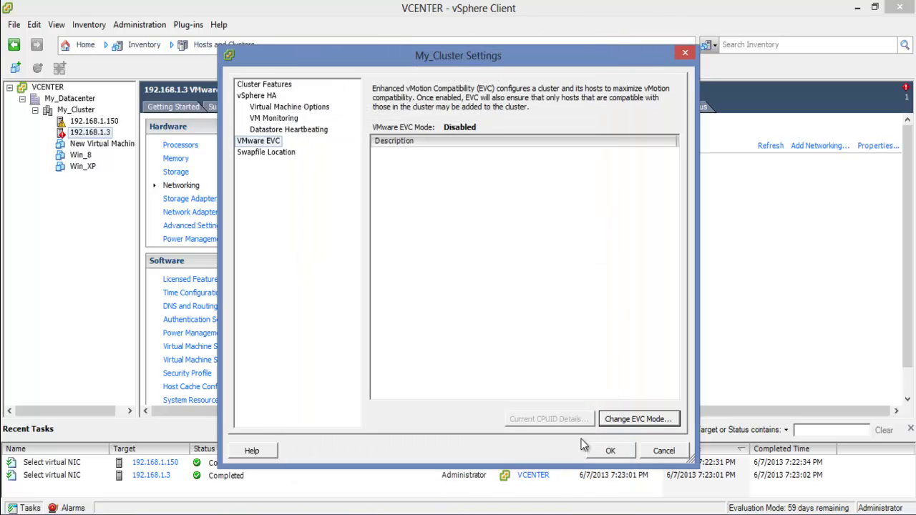
click(662, 450)
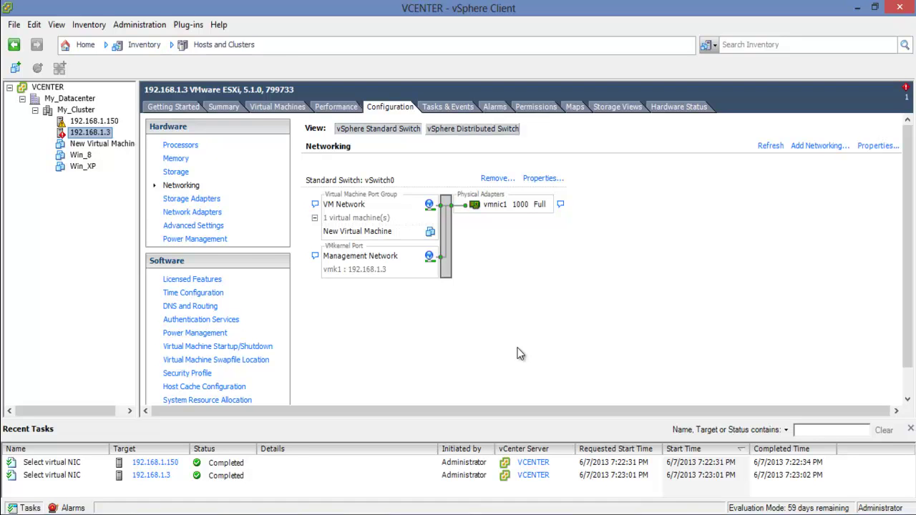
Step: Power on the Win_XP virtual machine
click(85, 166)
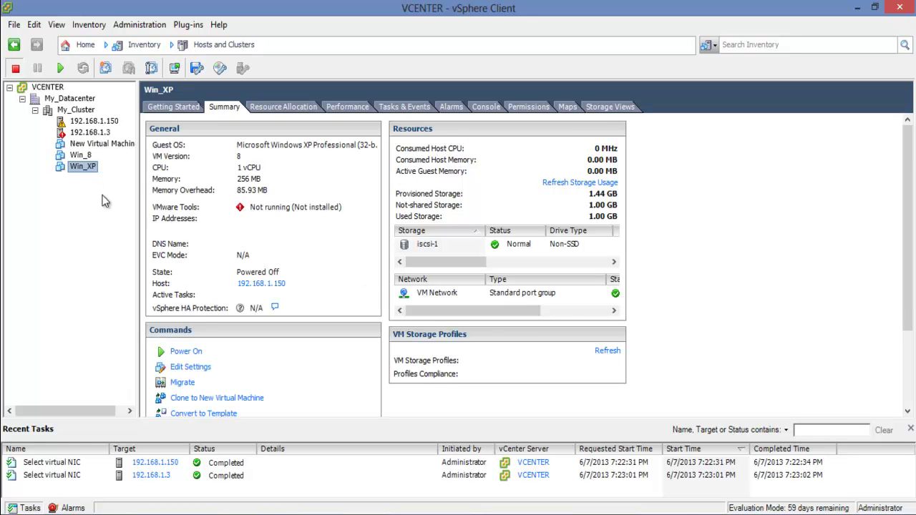
right_click(87, 172)
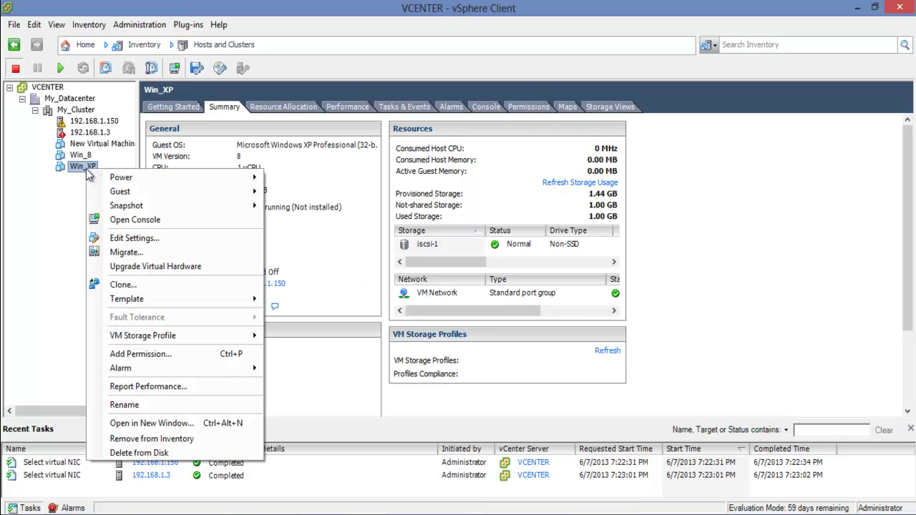
mouse_move(120, 179)
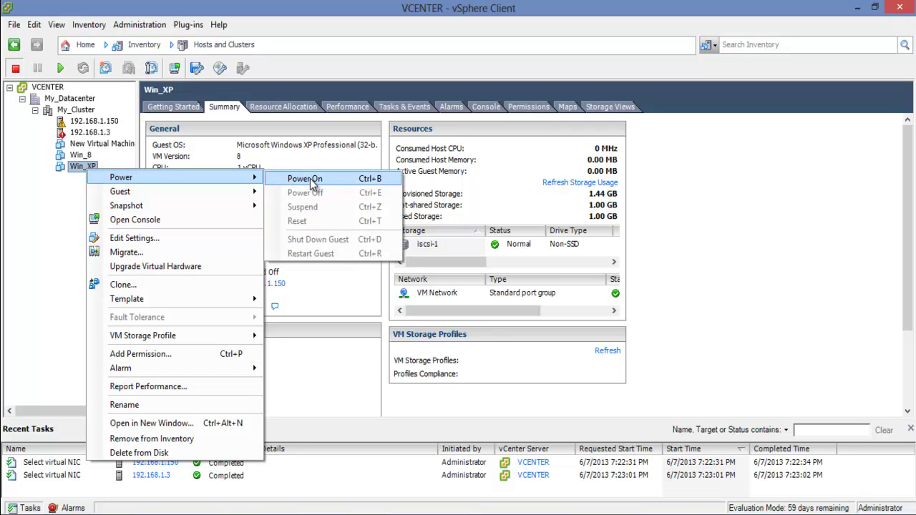
click(48, 225)
click(193, 351)
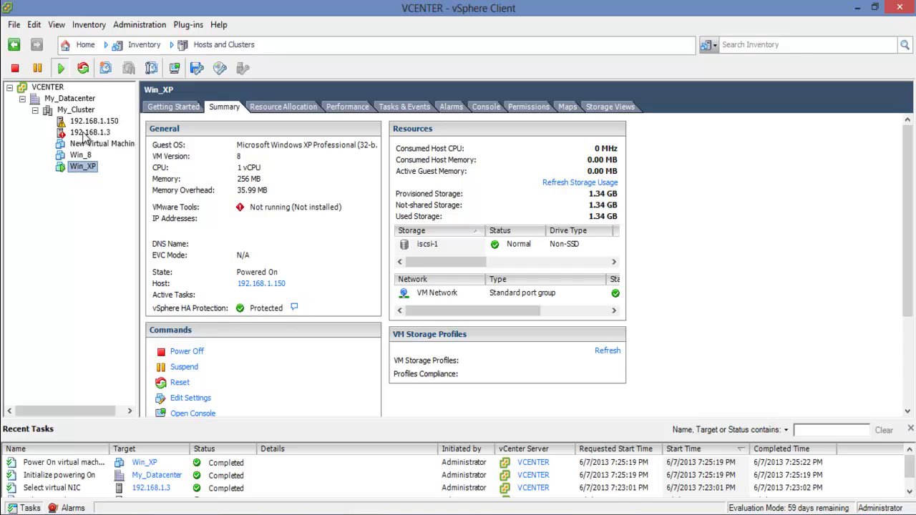
Step: Review the virtual machines listed on host 192.168.1.3 and on host 192.168.1.150
click(80, 134)
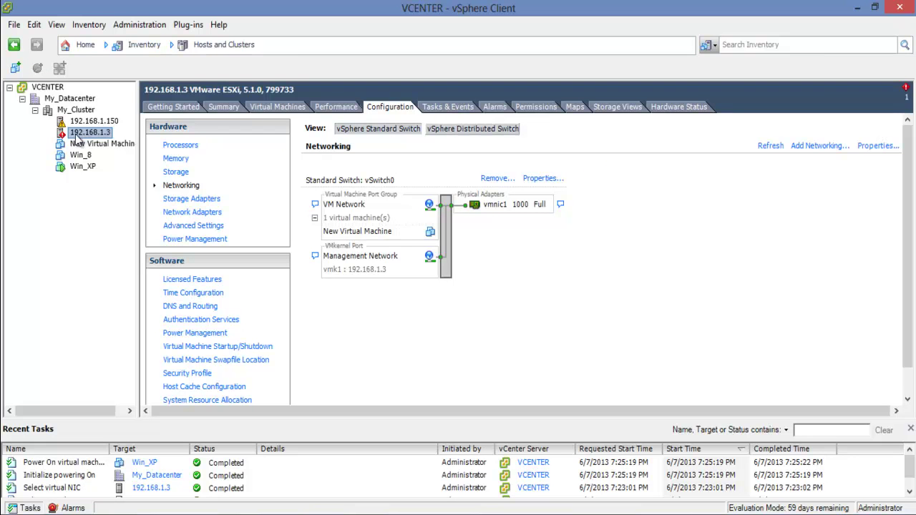
click(284, 109)
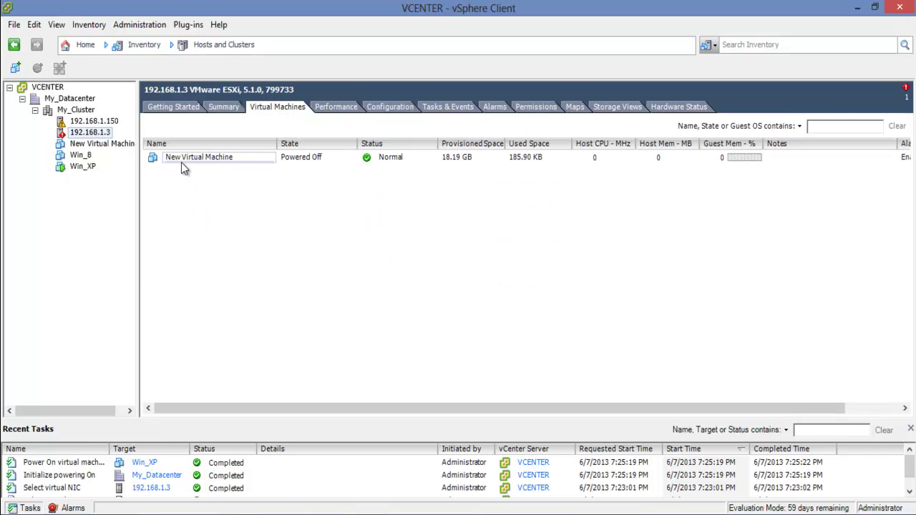
click(112, 121)
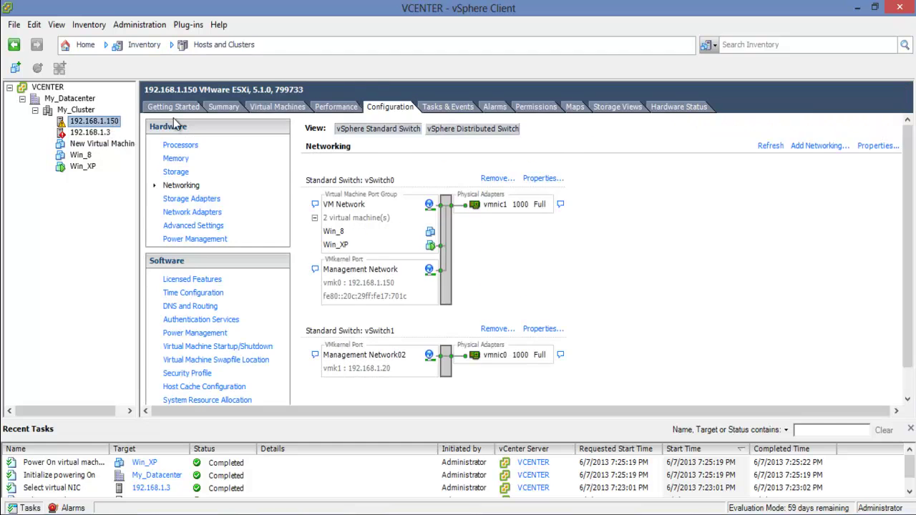
click(289, 109)
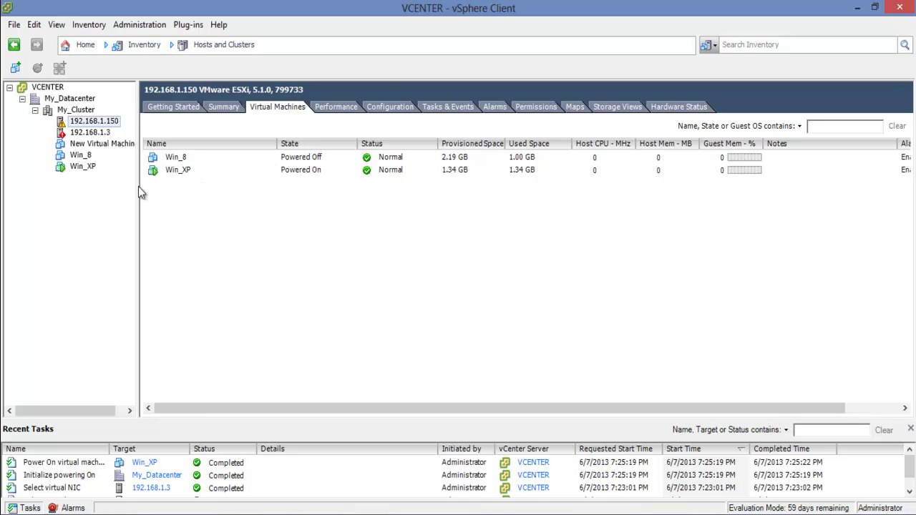
Step: Migrate the running Win_XP virtual machine to host 192.168.1.3 using Change host and high vMotion priority
click(83, 166)
right_click(86, 171)
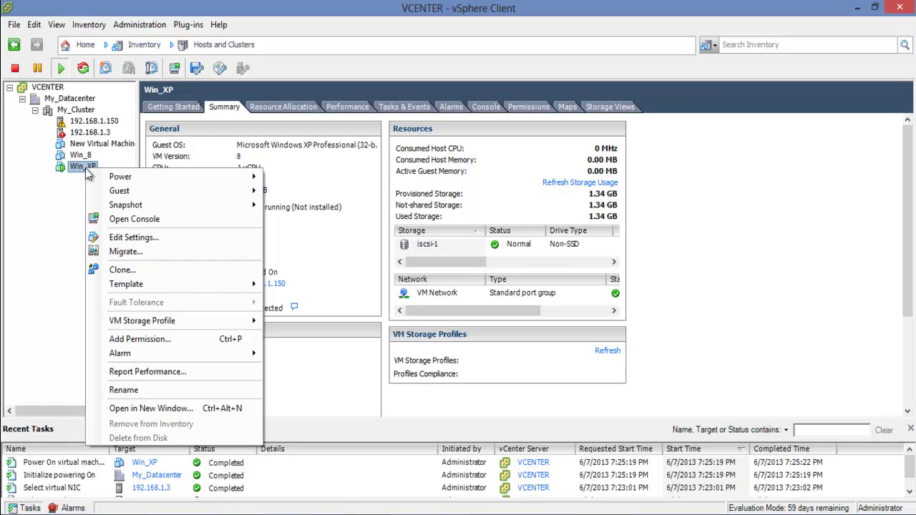
click(163, 252)
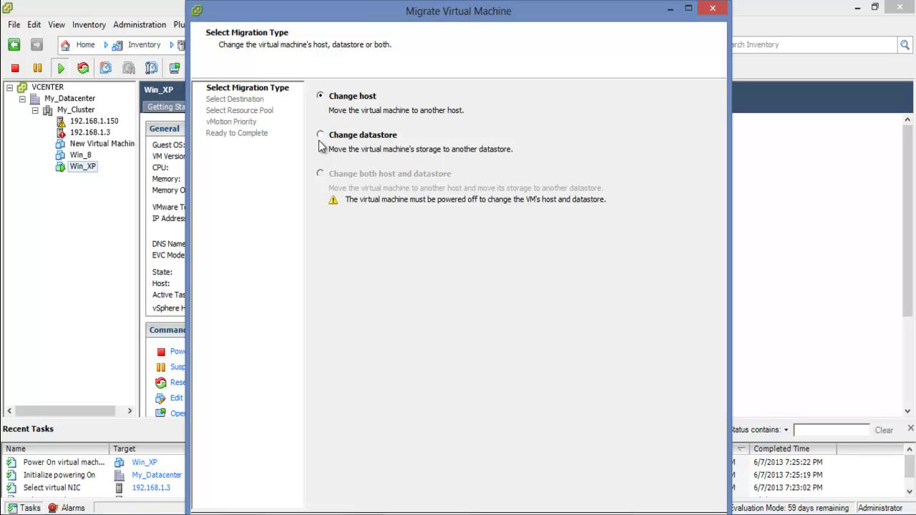
key(Return)
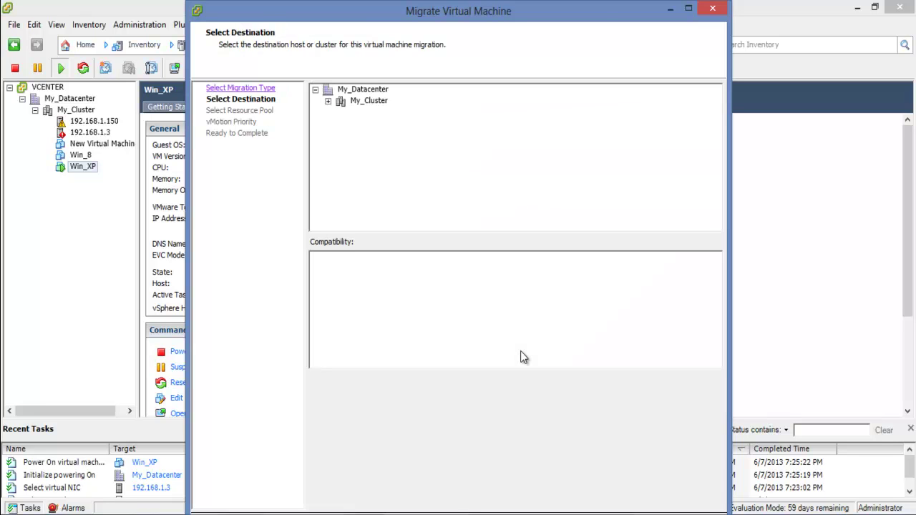
click(327, 101)
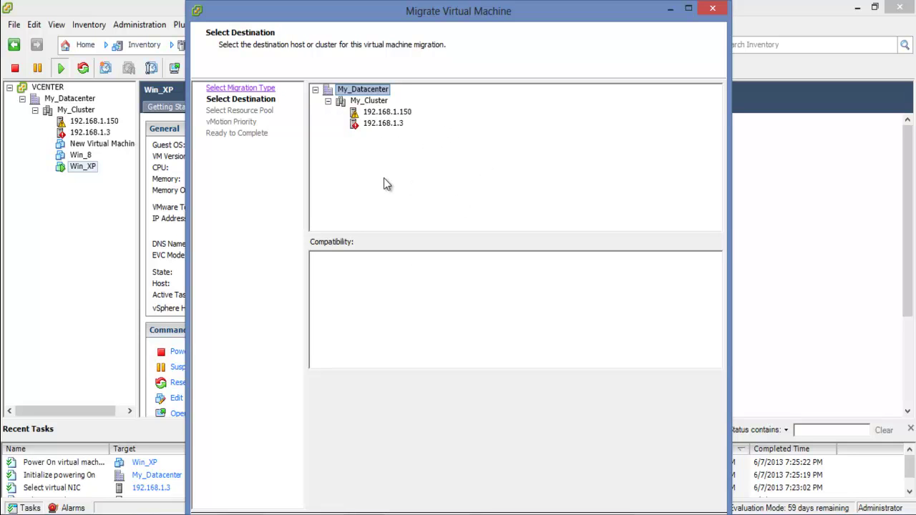
click(384, 115)
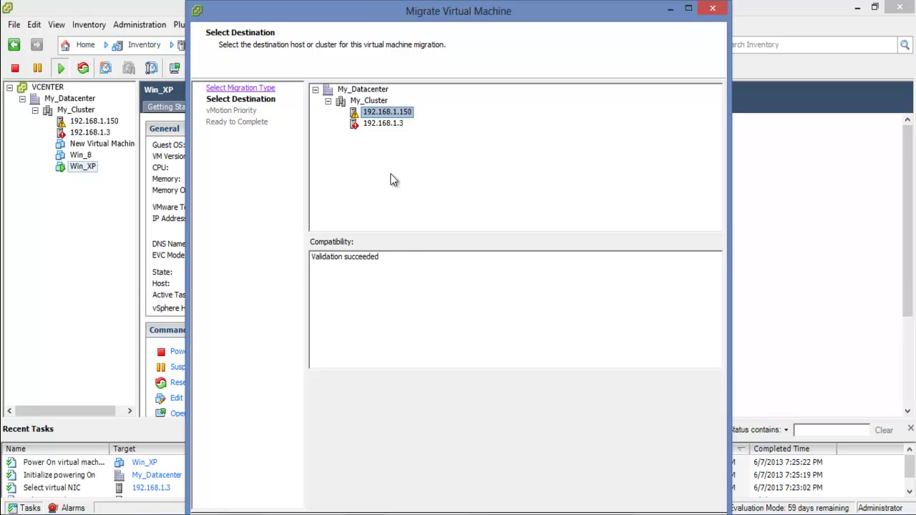
click(382, 125)
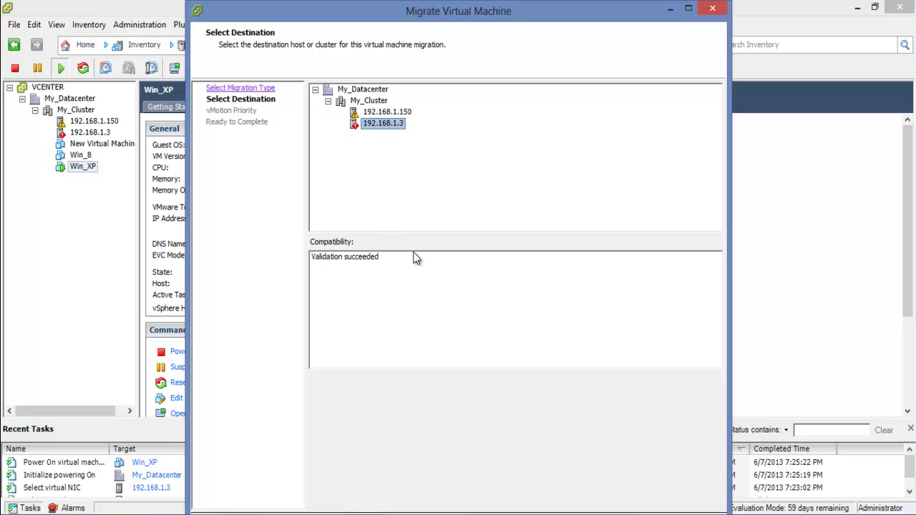
key(Up)
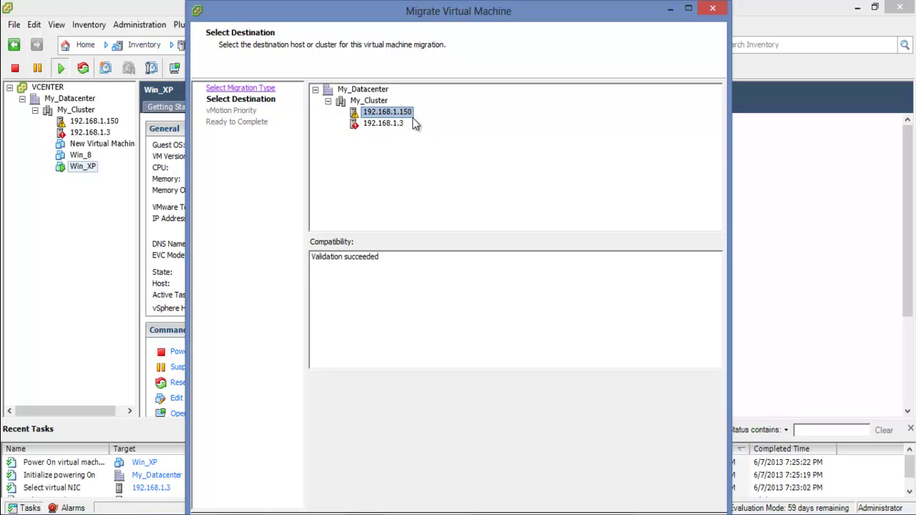
click(397, 125)
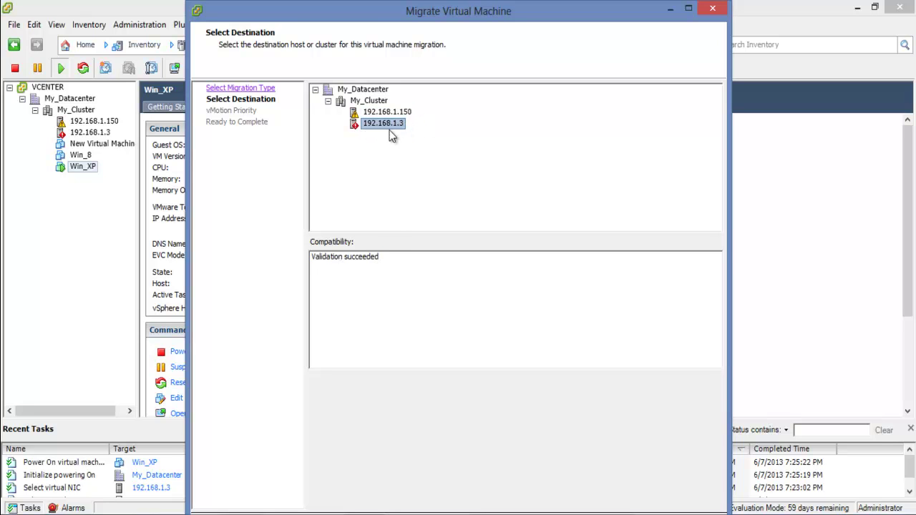
key(Return)
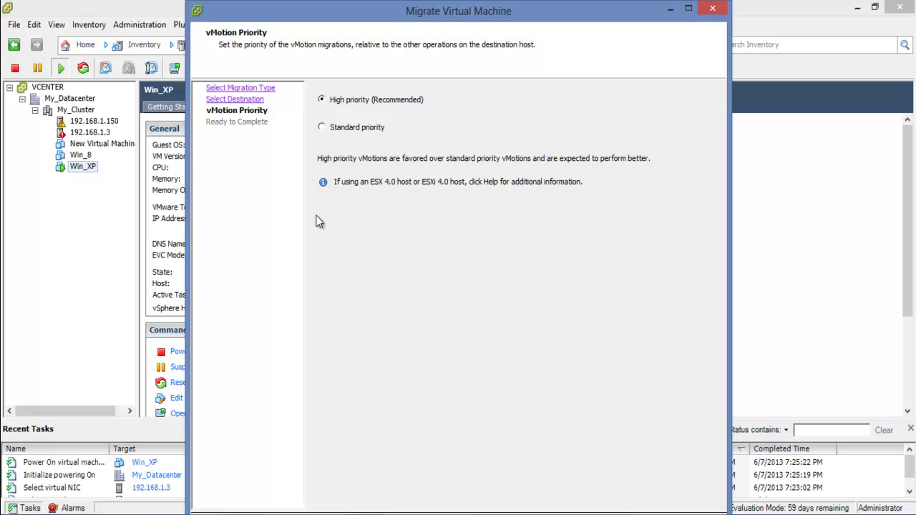
key(Return)
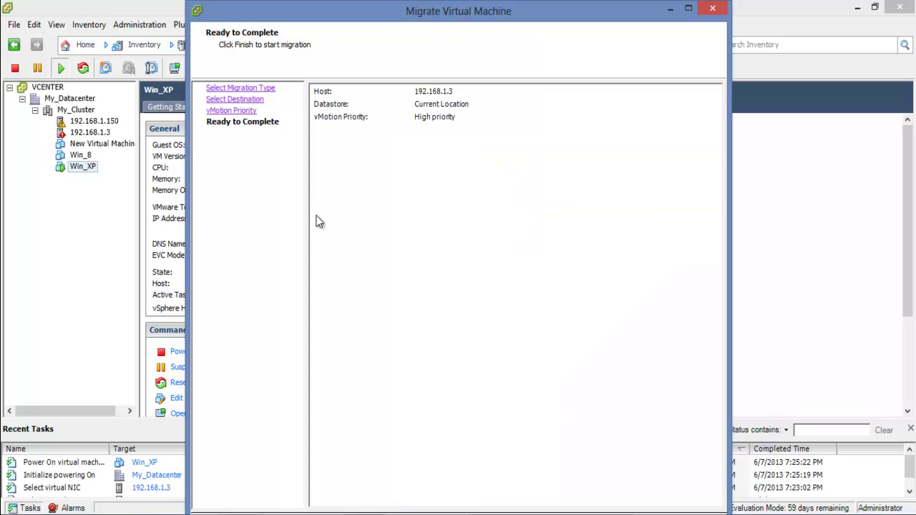
key(Return)
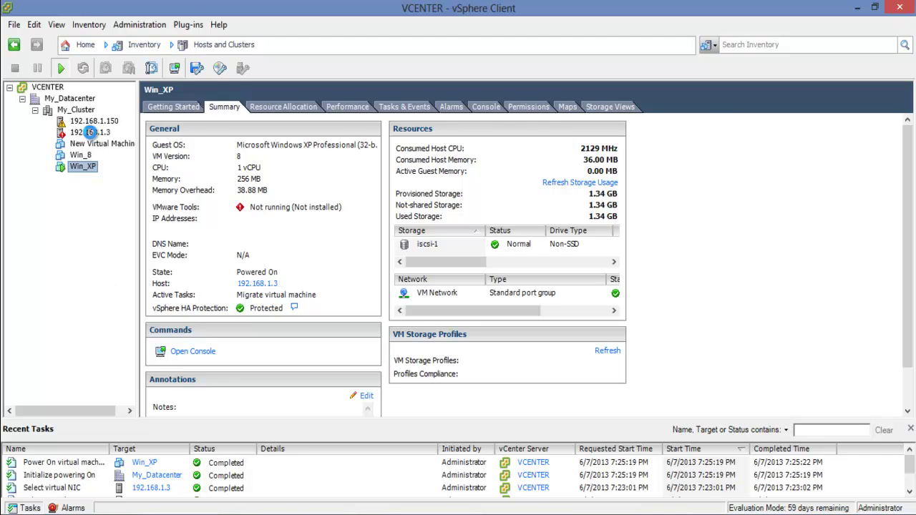
Step: Check the virtual machine lists of hosts 192.168.1.3 and 192.168.1.150 for the migrated Win_XP
click(90, 133)
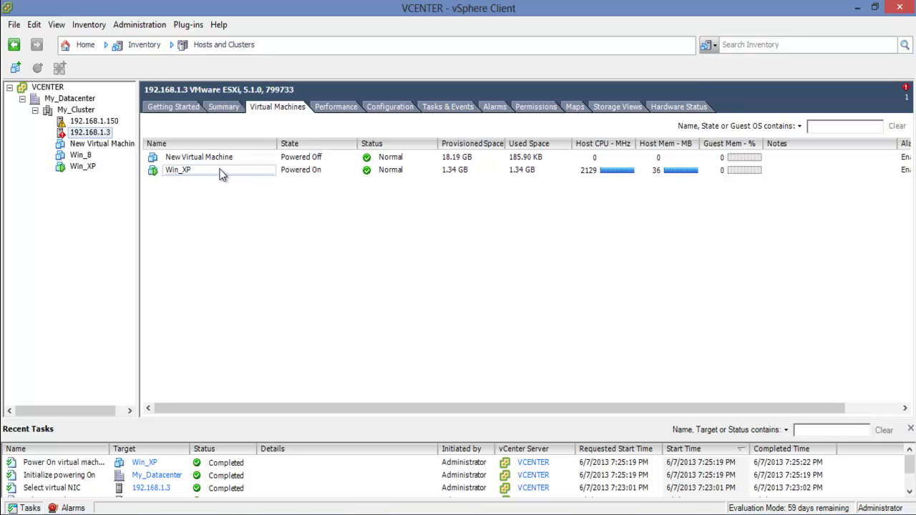
click(93, 121)
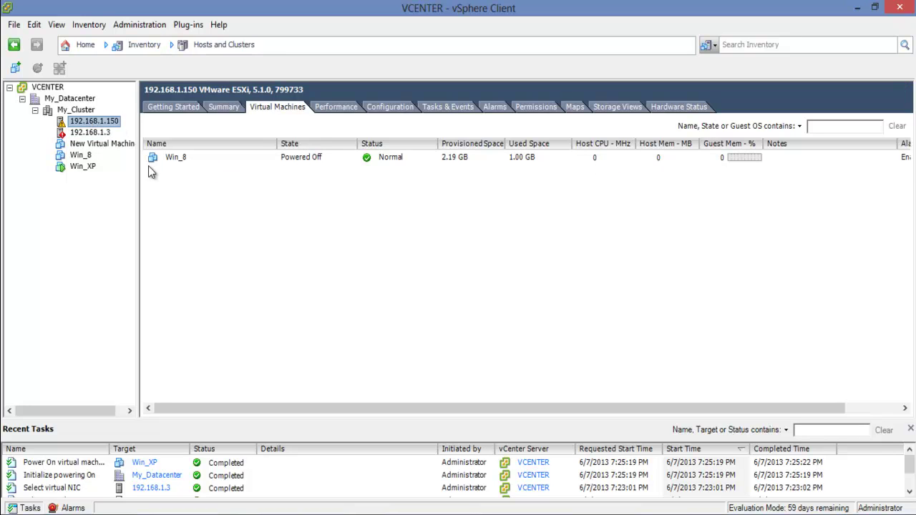
drag(176, 157, 85, 132)
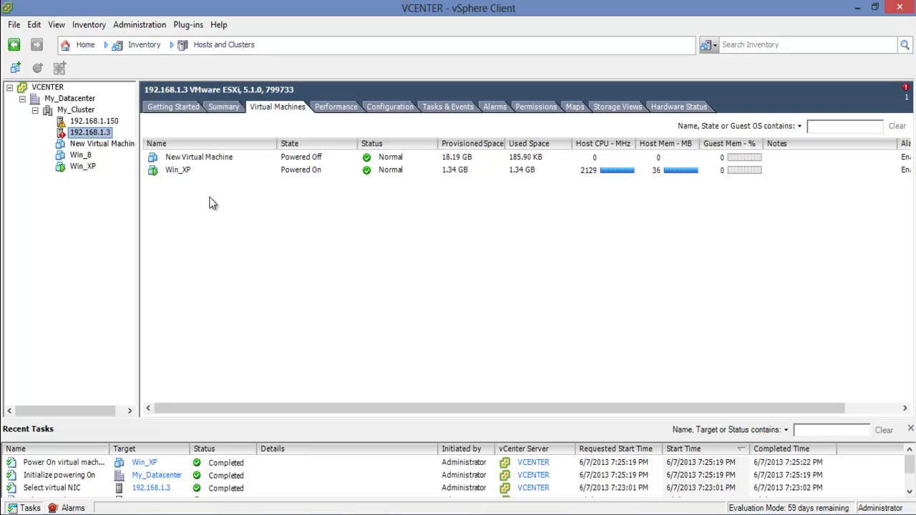
Step: Run a continuous ping with "ping 192.168.1.150 -t" and move its window clear of the inventory tree
key(super+r)
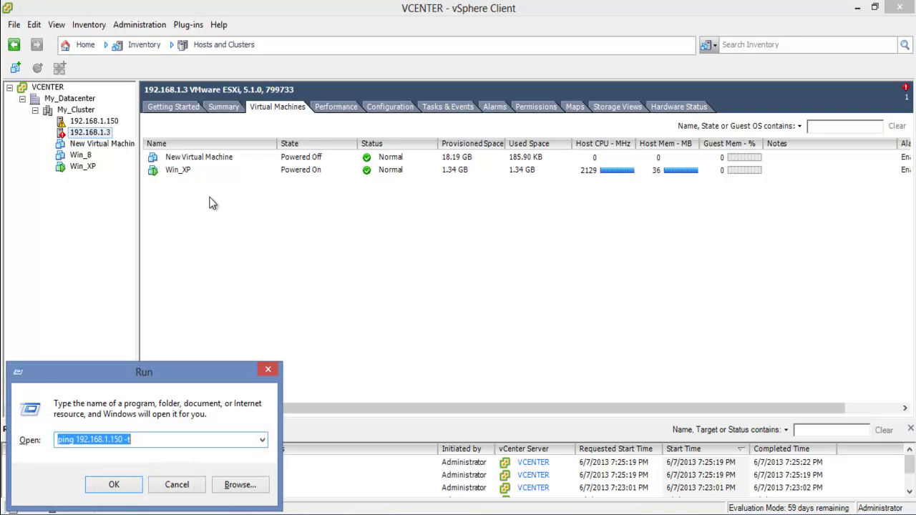
text(ping )
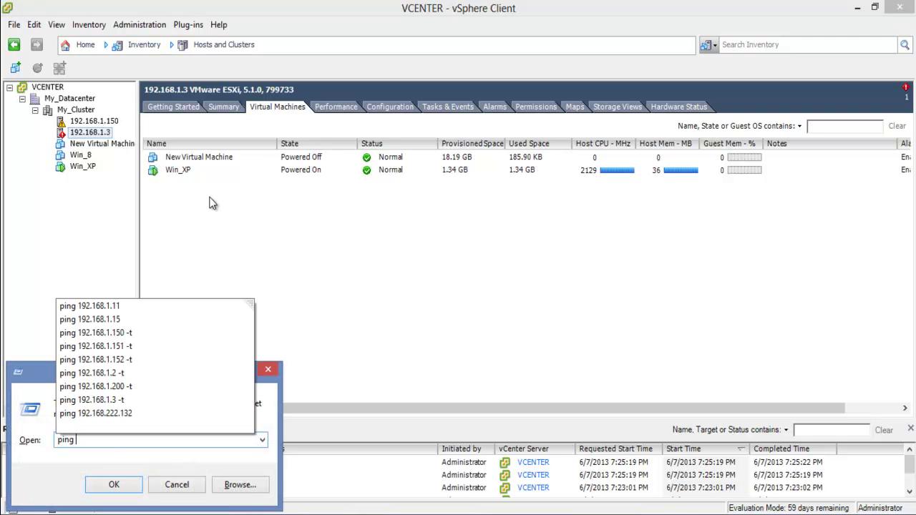
text(192.168.1)
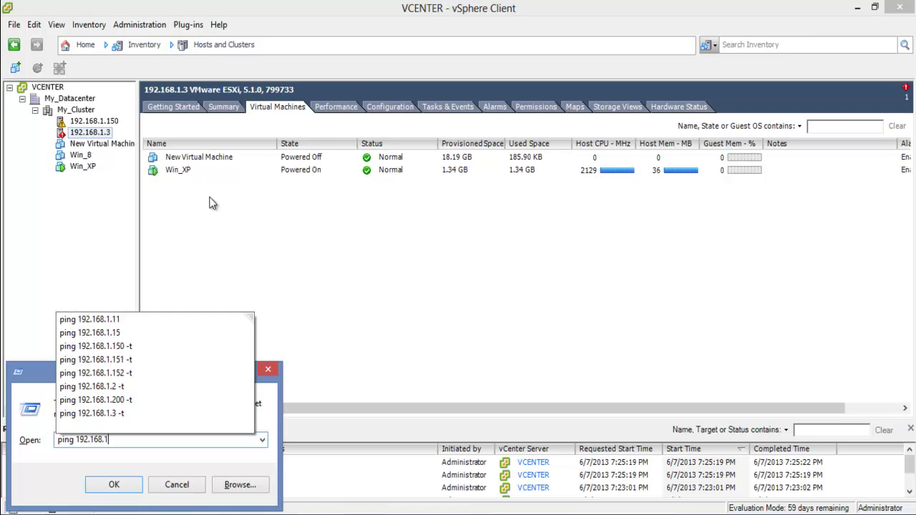
text(.150)
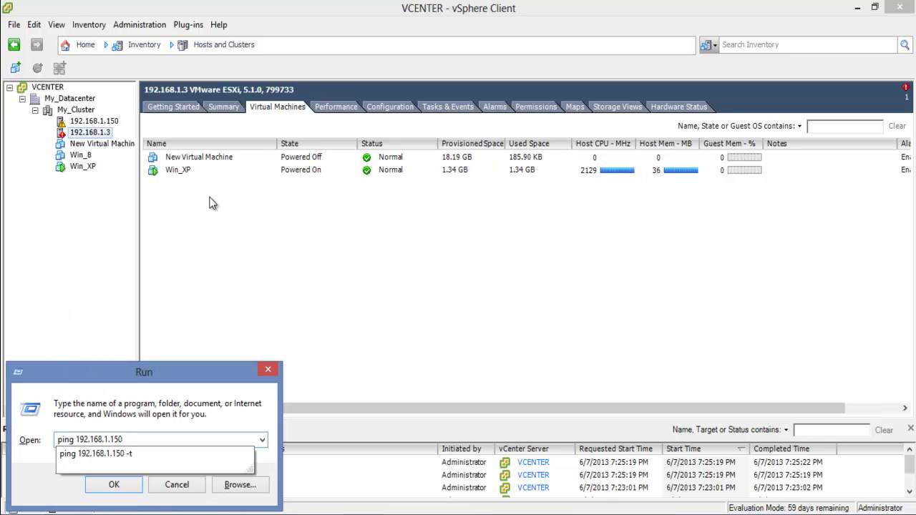
text( -t)
key(Return)
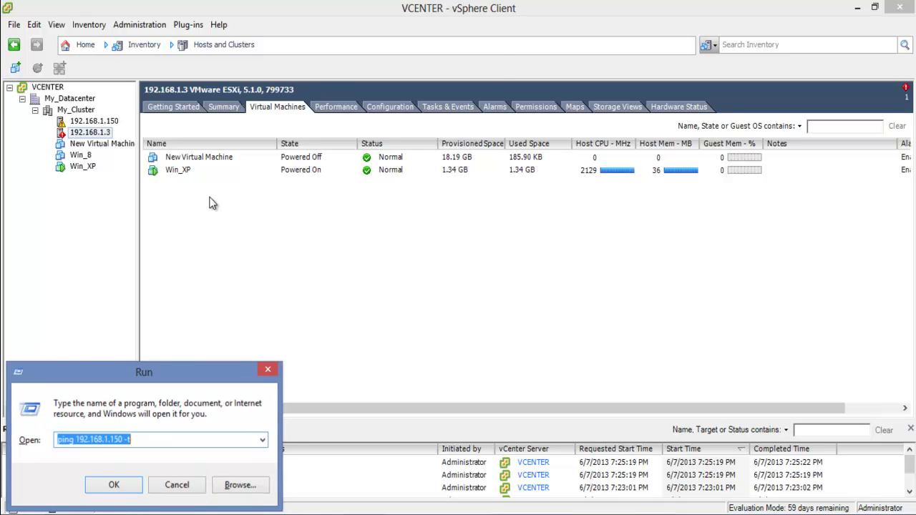
drag(226, 72, 635, 101)
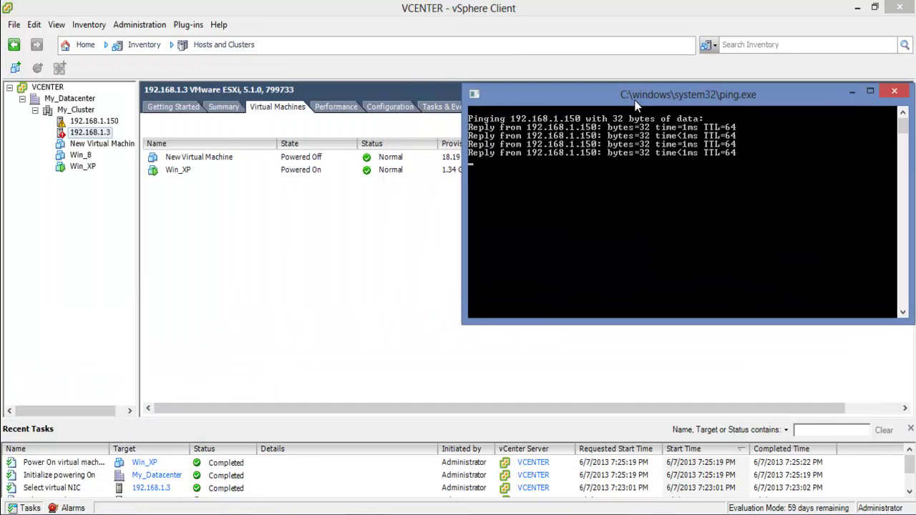
Step: Migrate Win_XP back to host 192.168.1.150 using Change host and high vMotion priority
click(87, 169)
right_click(89, 173)
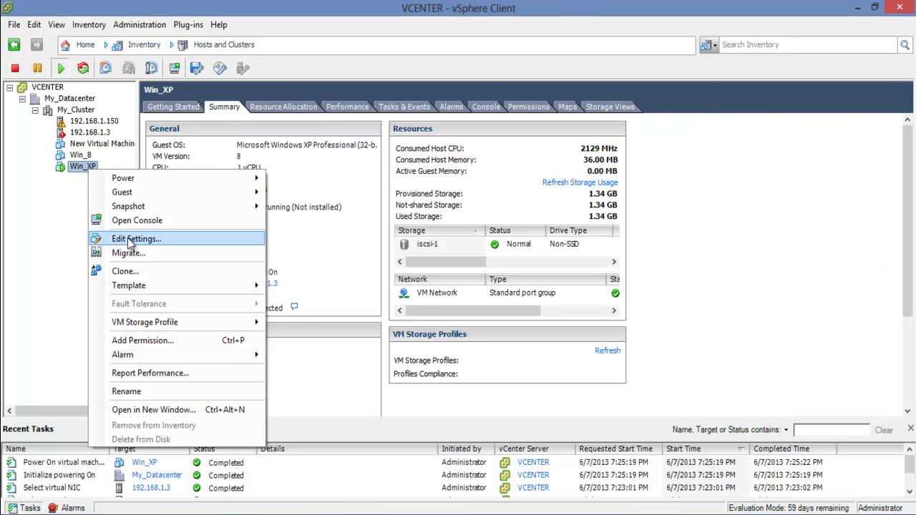
click(141, 258)
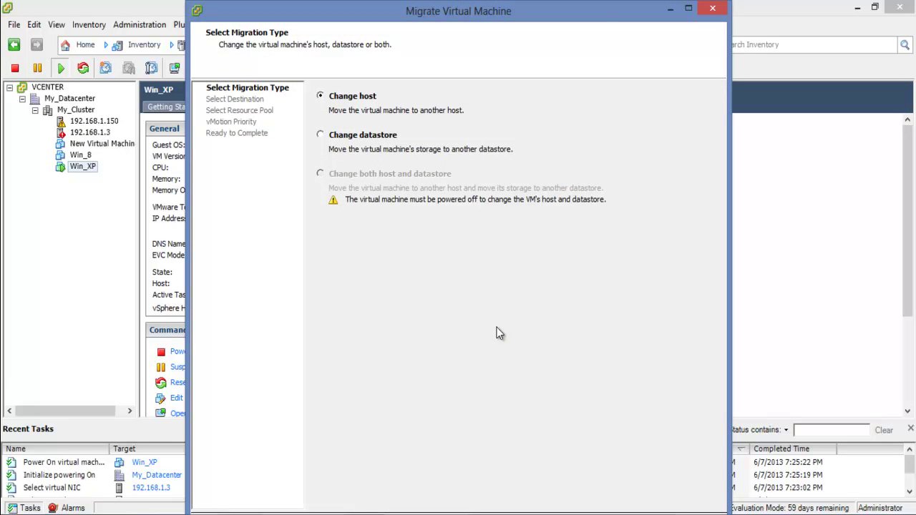
key(Return)
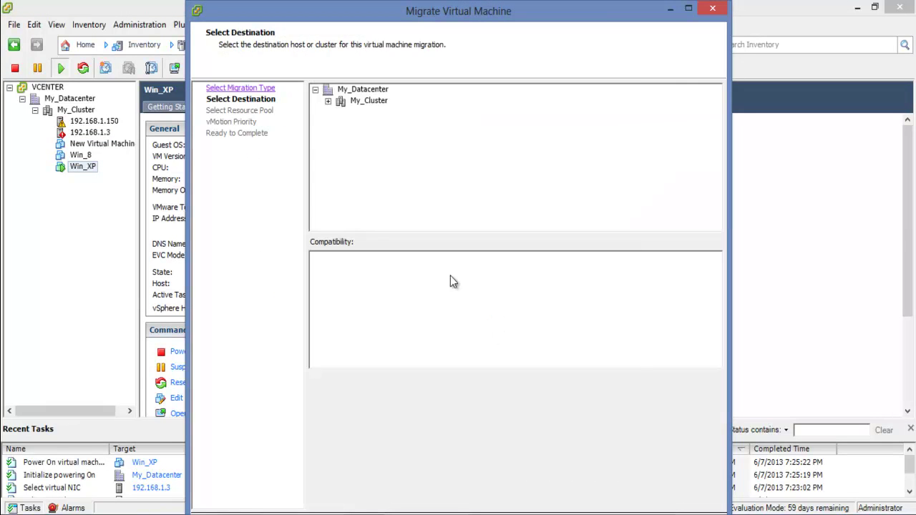
click(329, 102)
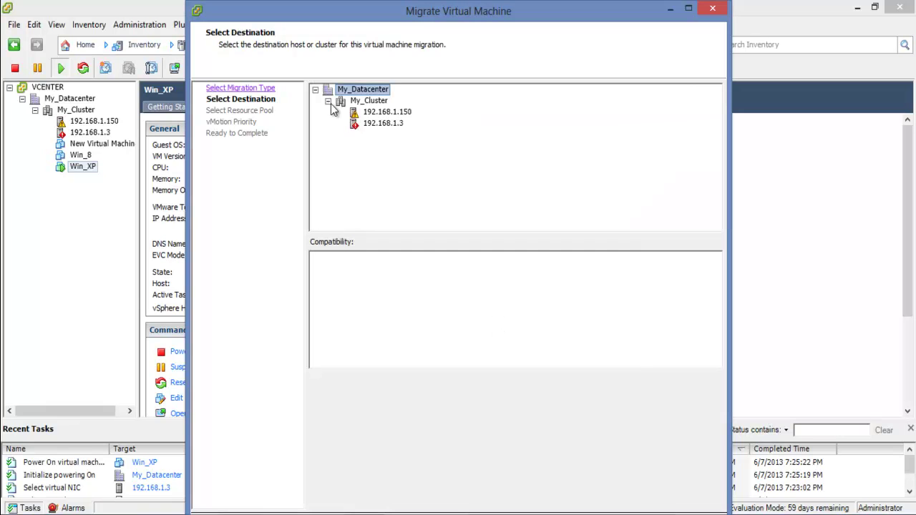
click(384, 114)
key(Return)
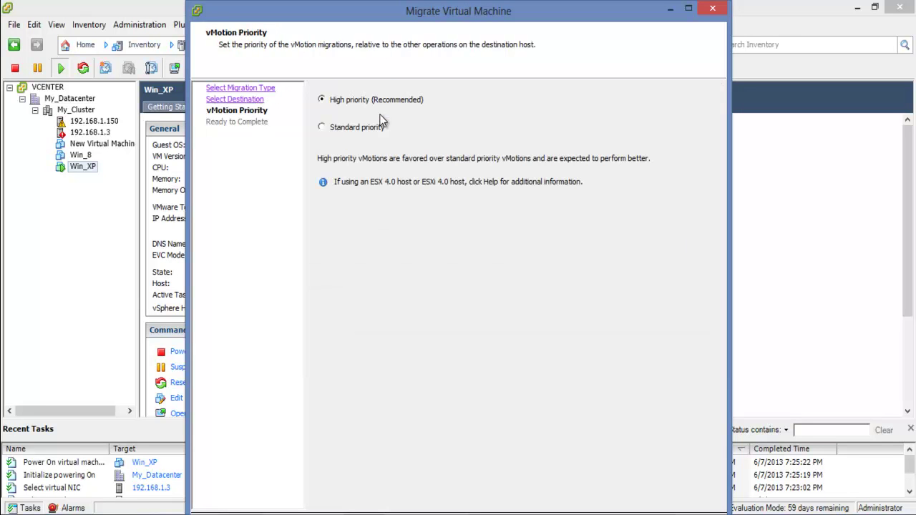
key(Return)
key(Return)
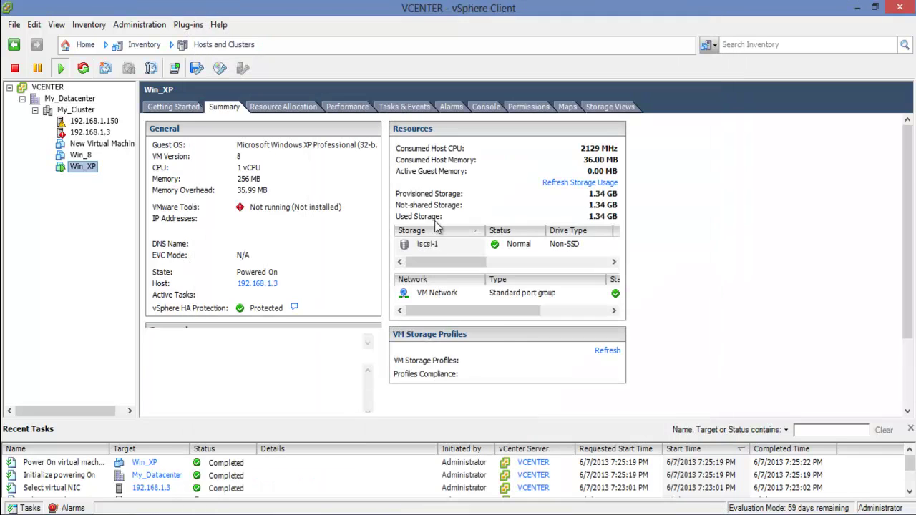
Step: Check the ping replies and the virtual machine list of host 192.168.1.150, and close the ping window
key(alt+Tab)
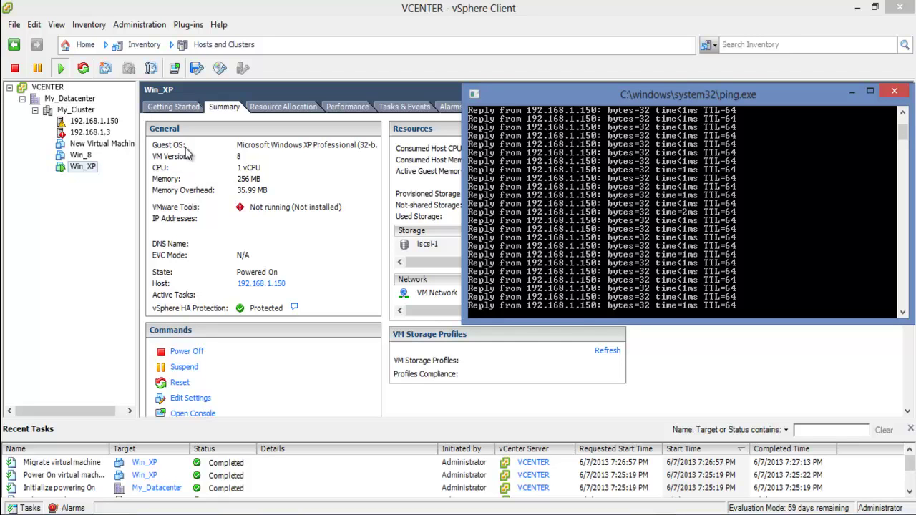
click(95, 121)
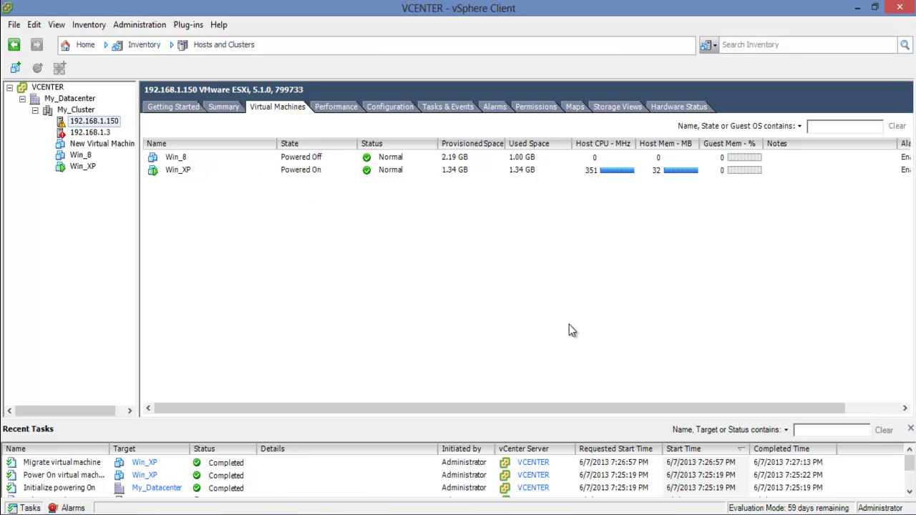
key(alt+Tab)
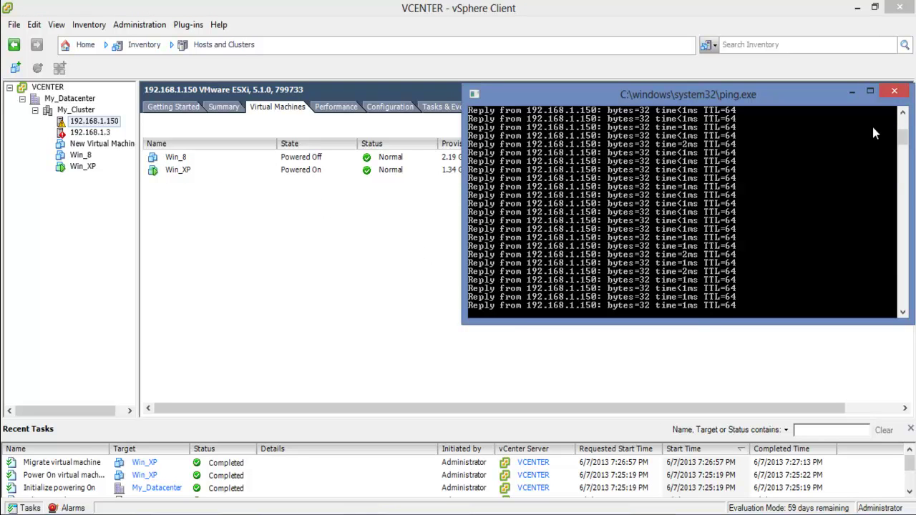
click(892, 91)
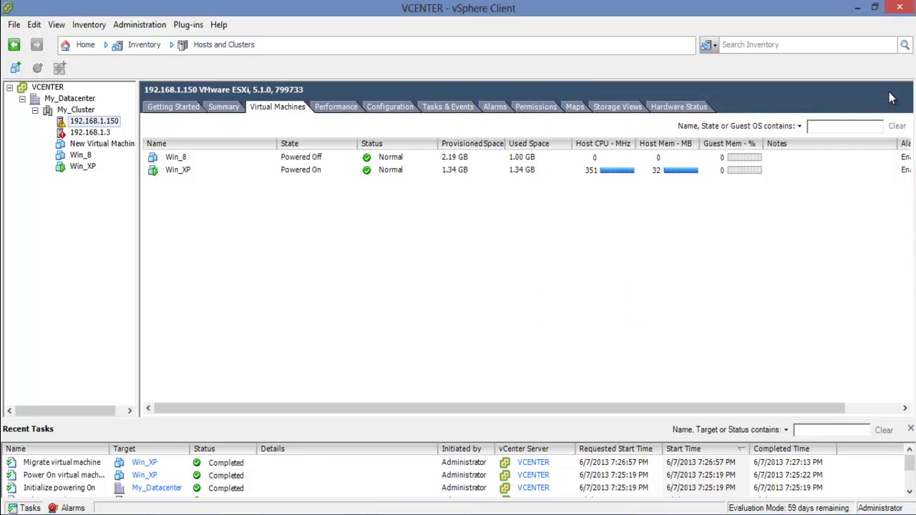